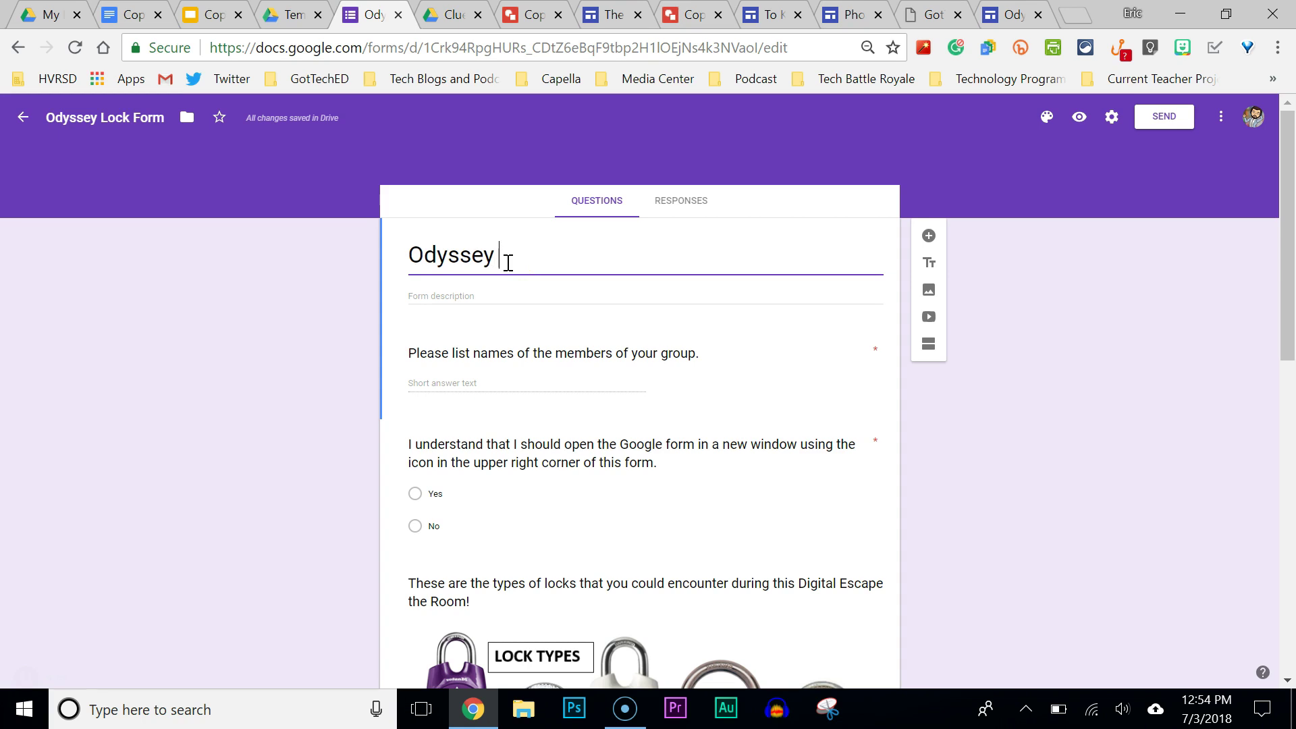
# - Complete the form's title as "Odyssey Lock Form"
pyautogui.write('Form')
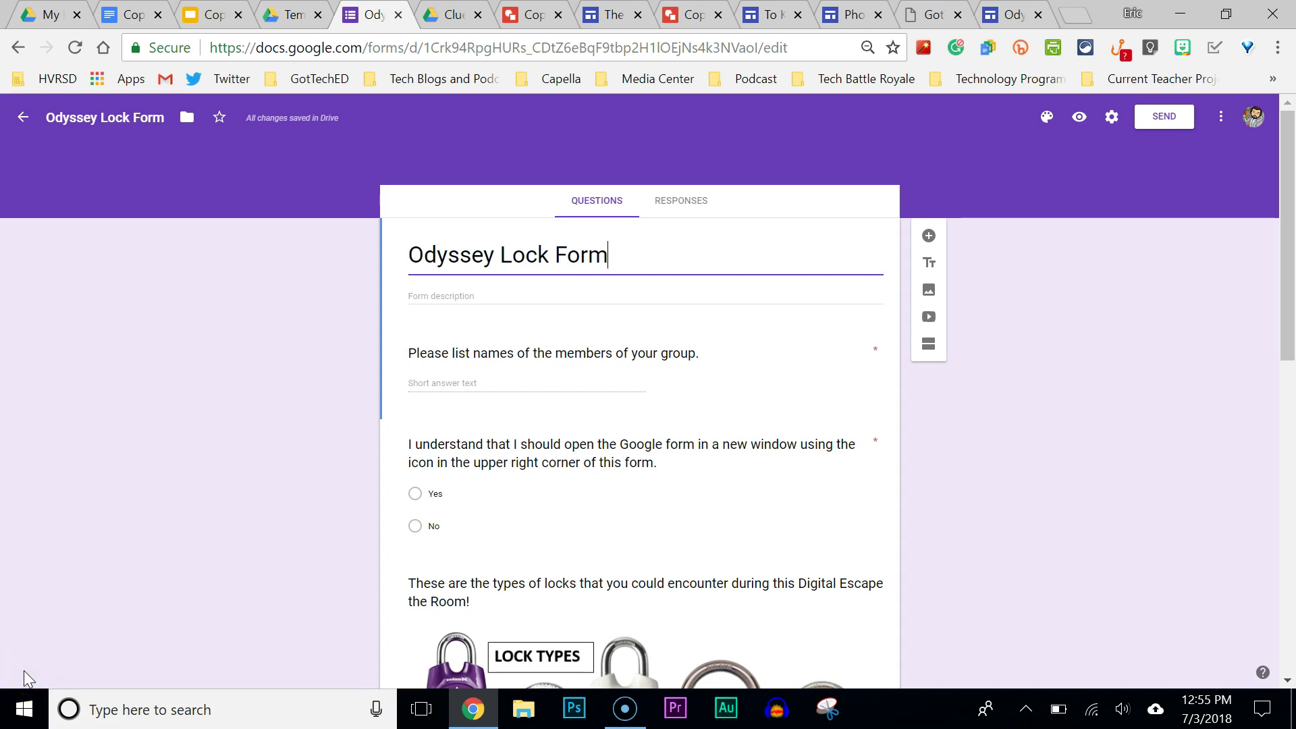
# - Set the Color Directional Lock question's response validation to Text, Contains, "GYGPB", with the custom error text "Incorrect"
pyautogui.moveTo(1281, 168); pyautogui.dragTo(1286, 312)
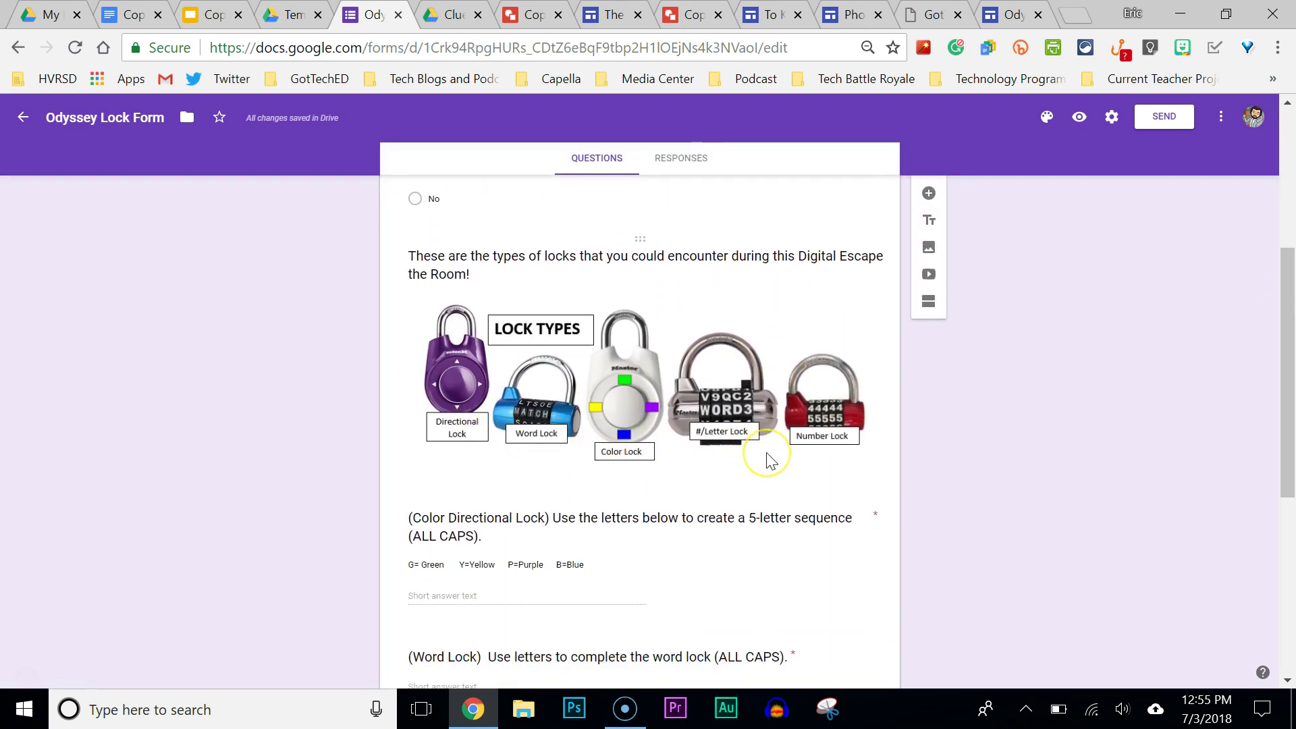
pyautogui.click(1011, 484)
pyautogui.moveTo(1287, 305); pyautogui.dragTo(1289, 428)
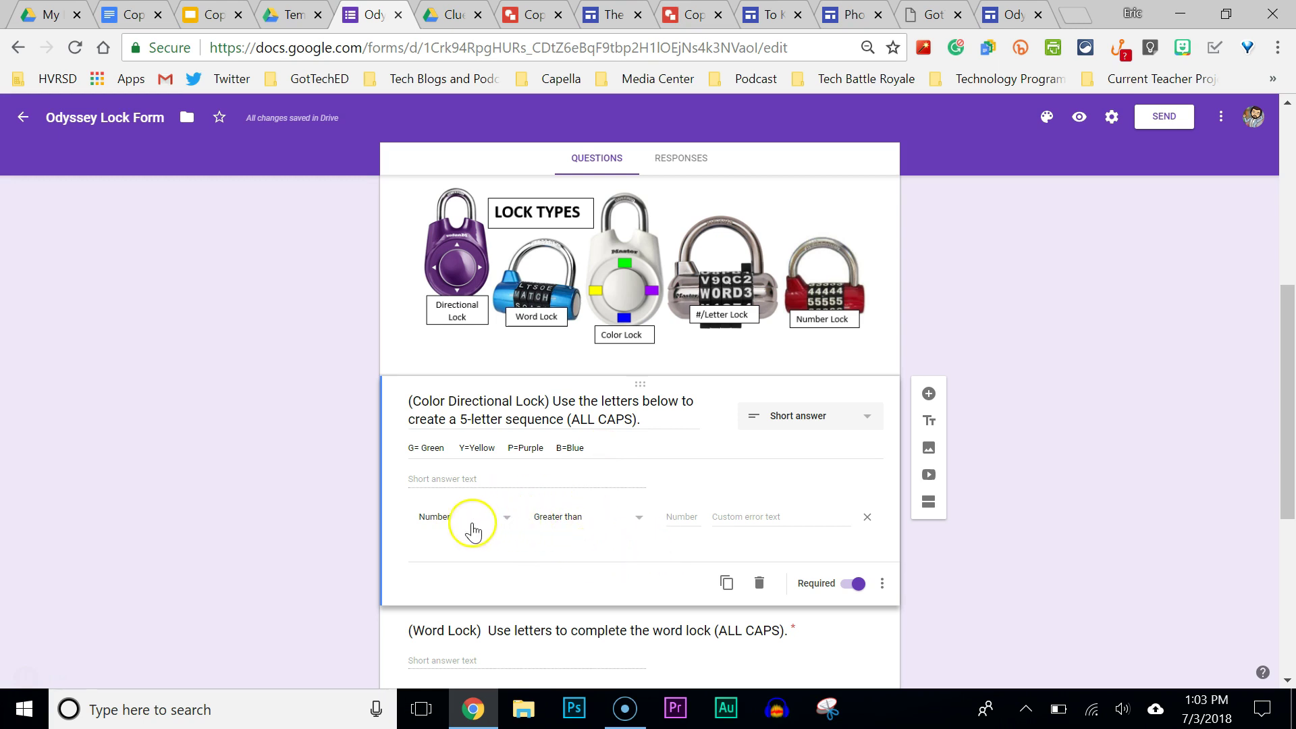
pyautogui.click(882, 584)
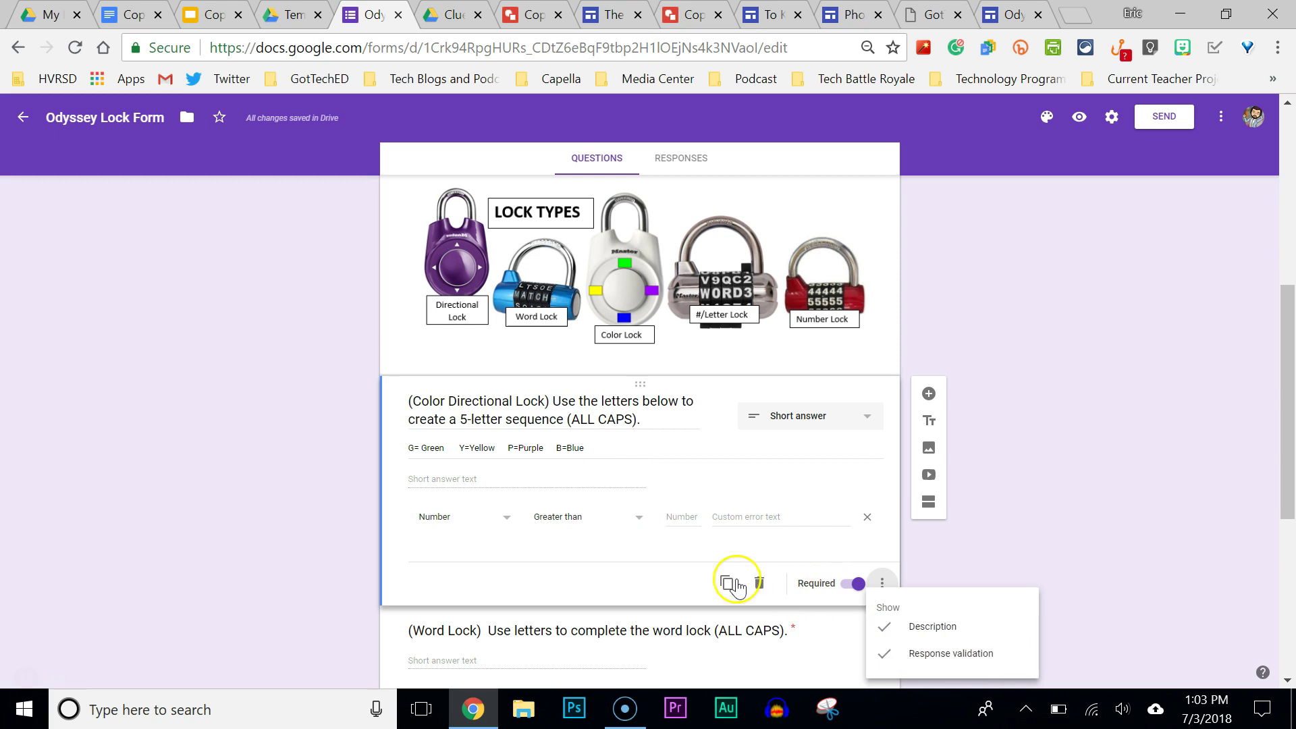
pyautogui.click(547, 540)
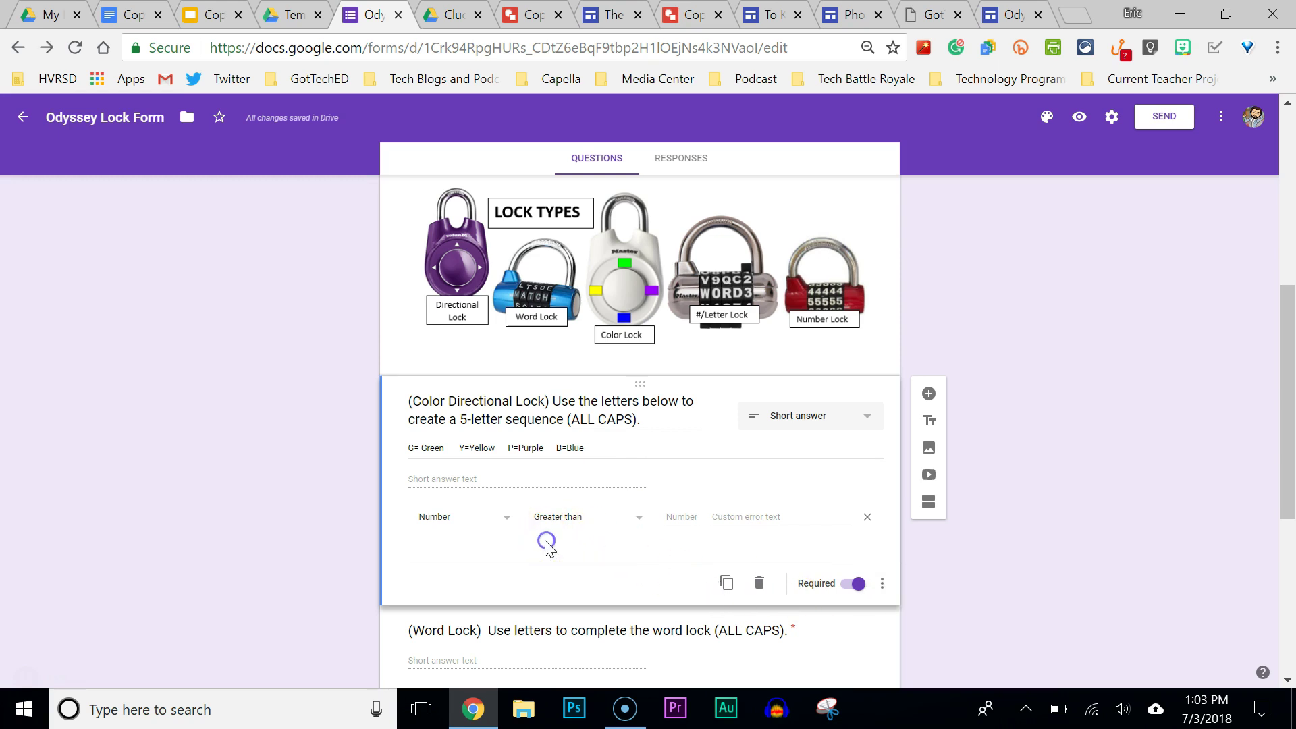
pyautogui.click(507, 523)
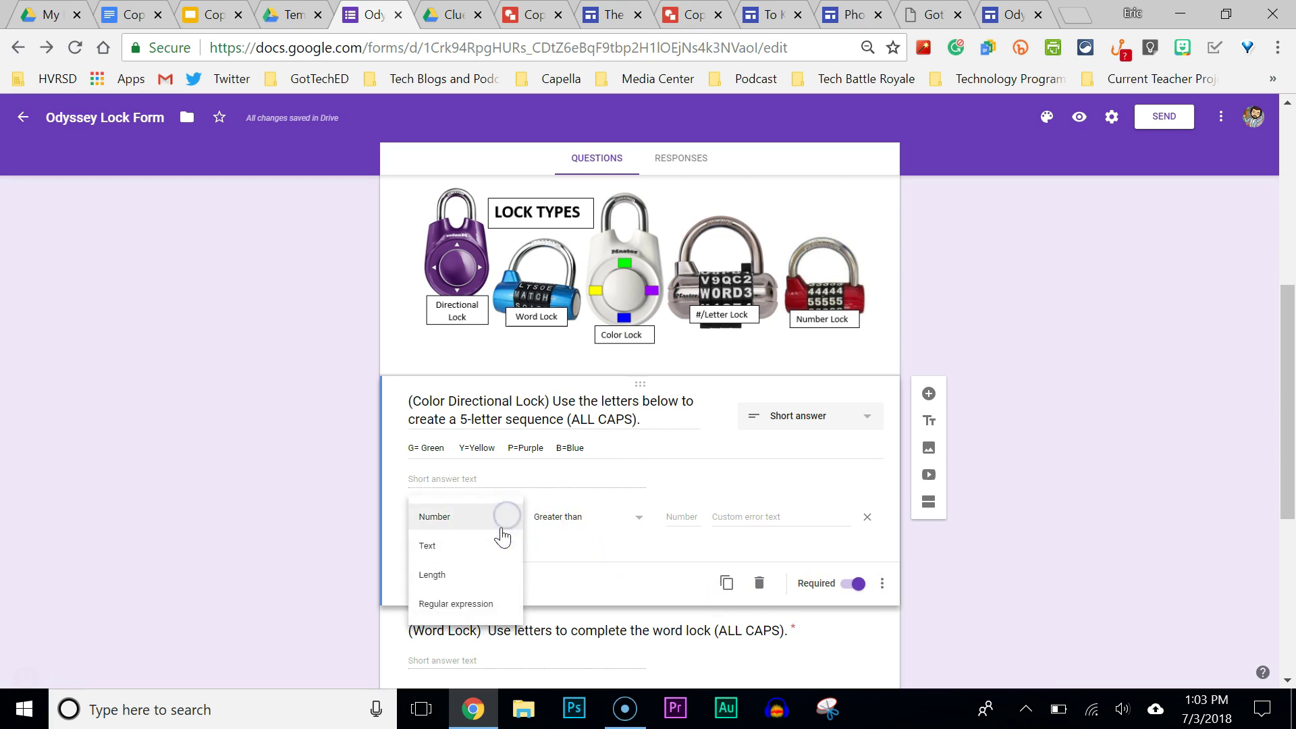
pyautogui.click(473, 543)
pyautogui.click(597, 520)
pyautogui.click(672, 517)
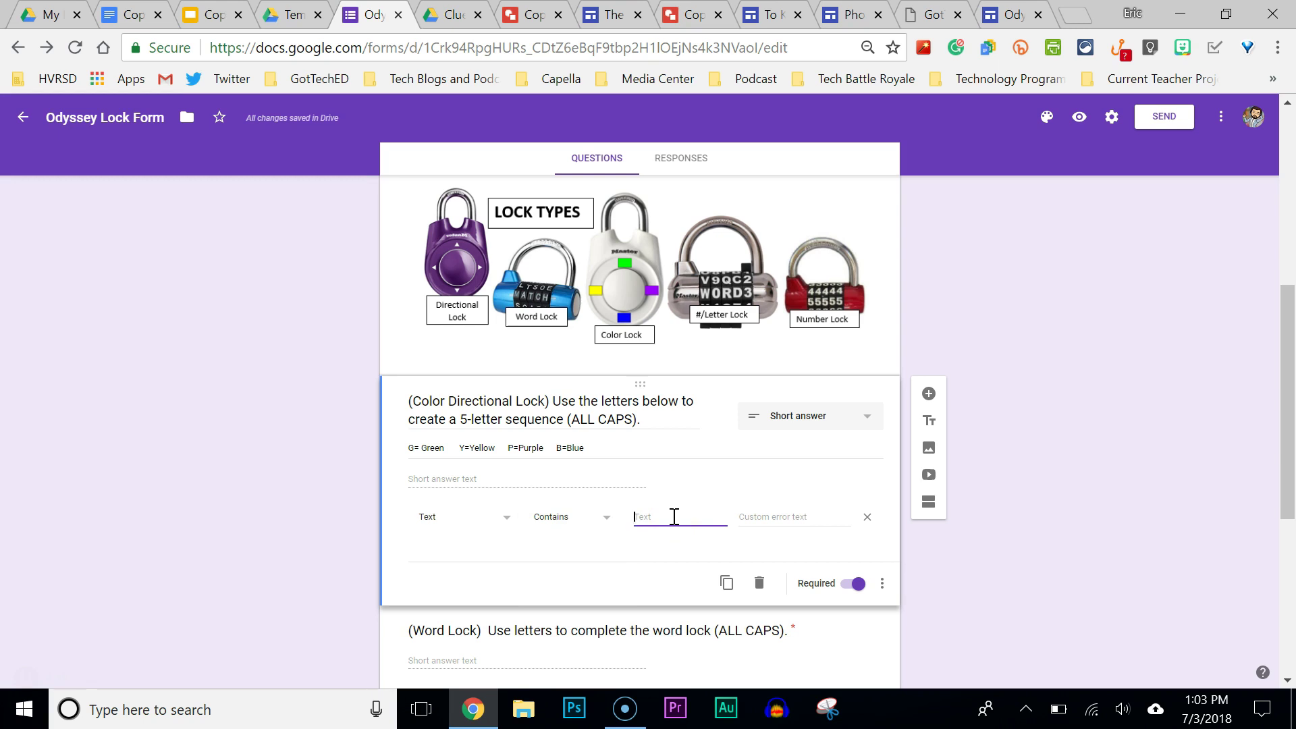
pyautogui.write('GYGPB')
pyautogui.click(764, 518)
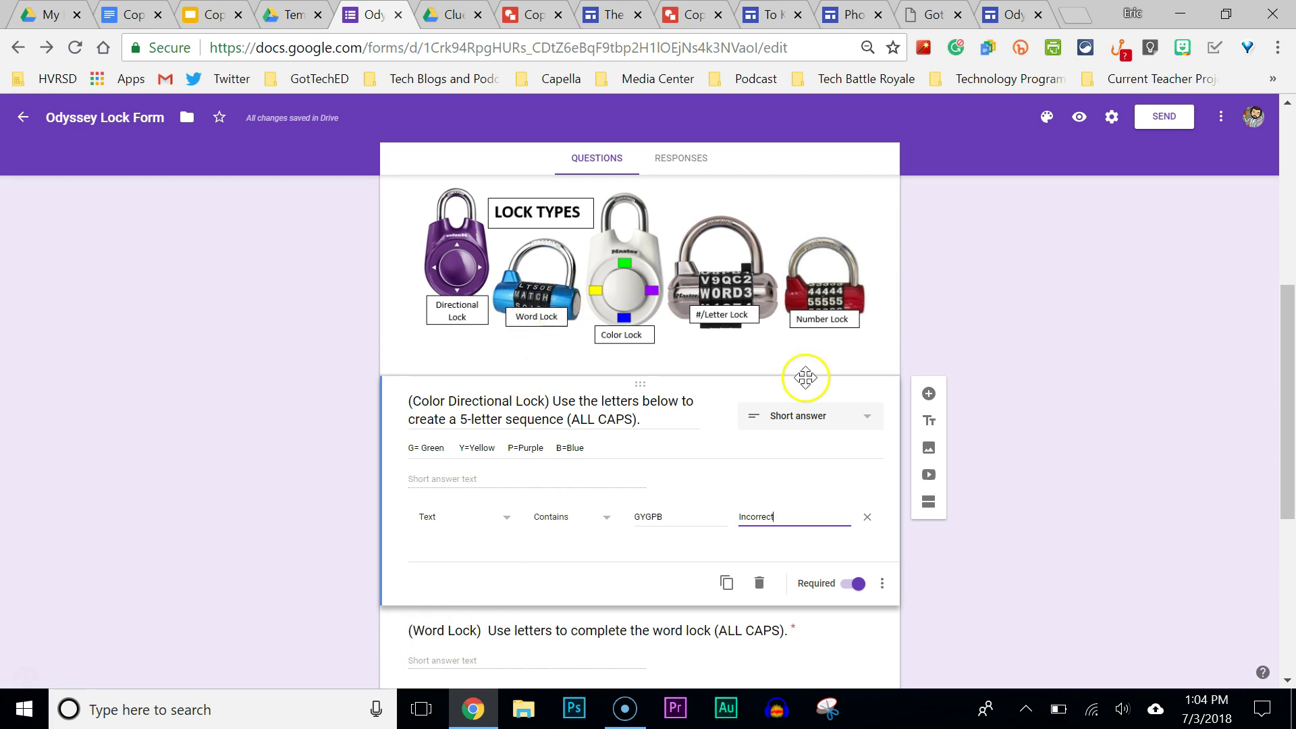
# - Set the Word Lock question's response validation to Text, Contains, "PERSON", with the custom error text "Wrong"
pyautogui.moveTo(1288, 349); pyautogui.dragTo(1288, 450)
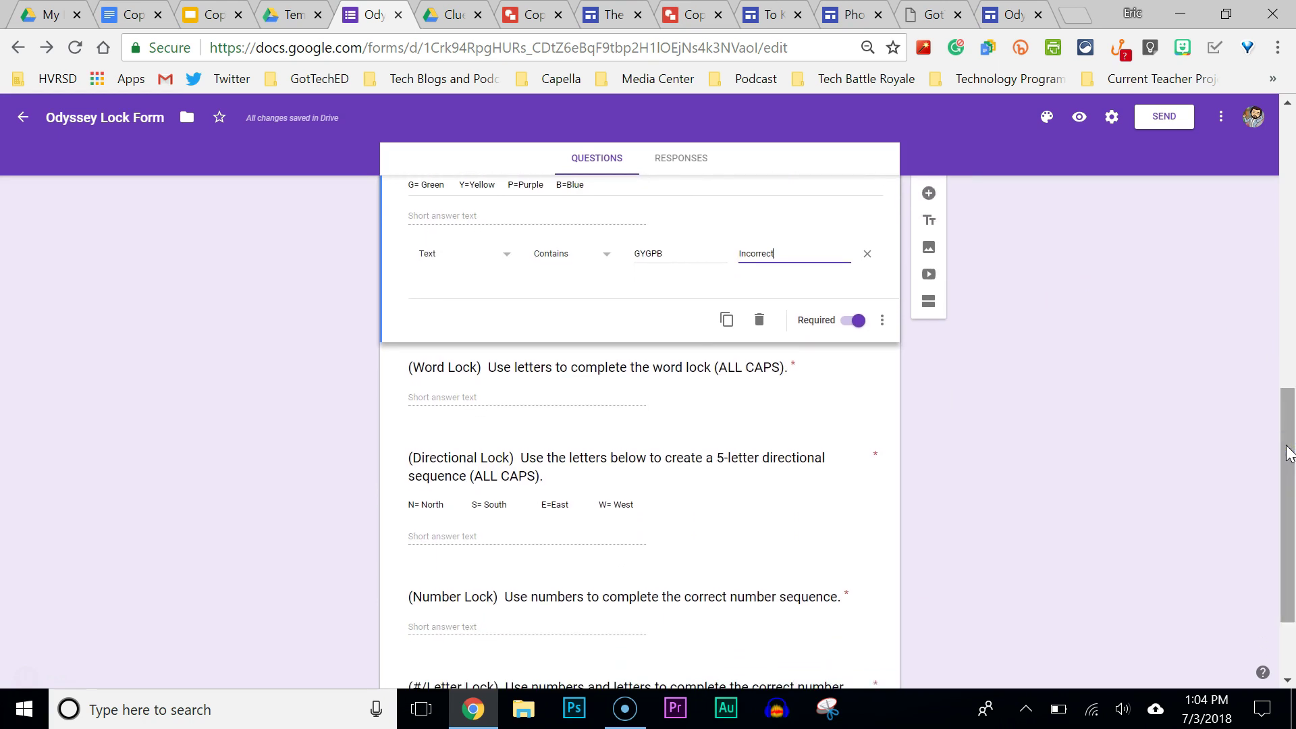
pyautogui.click(1202, 457)
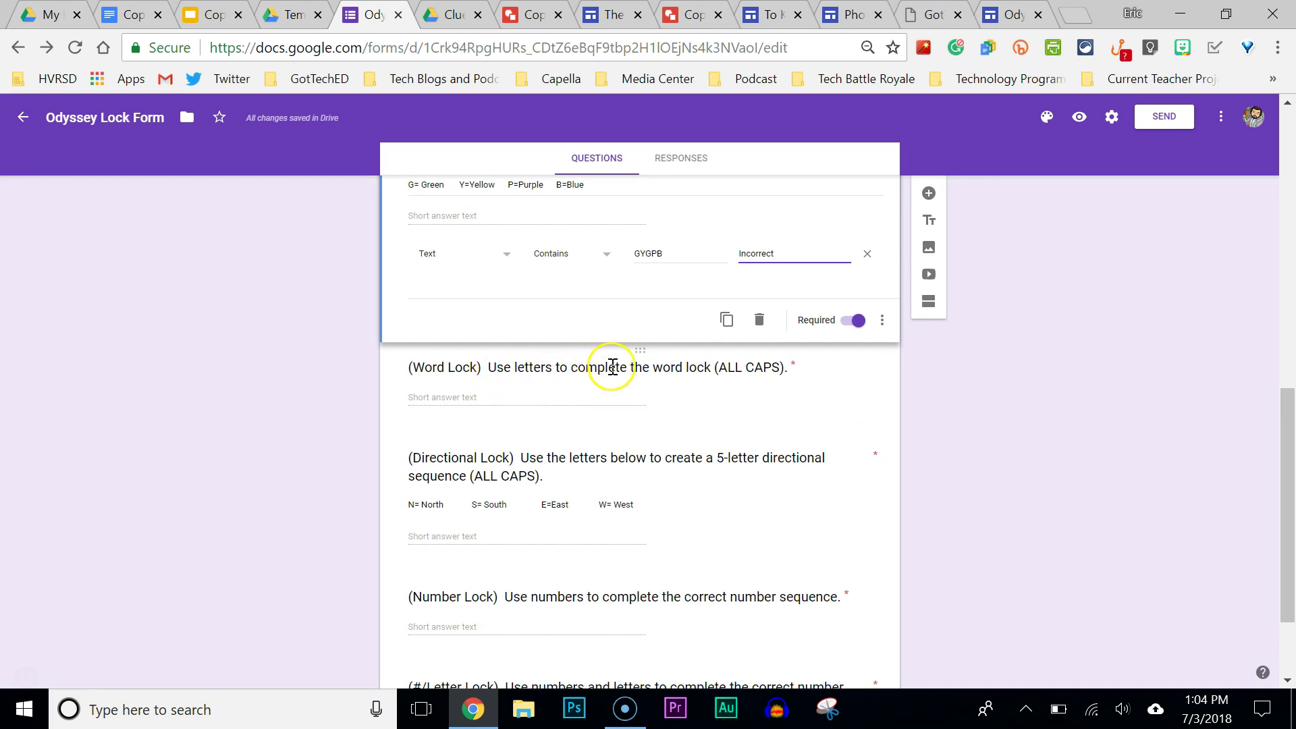
pyautogui.click(683, 407)
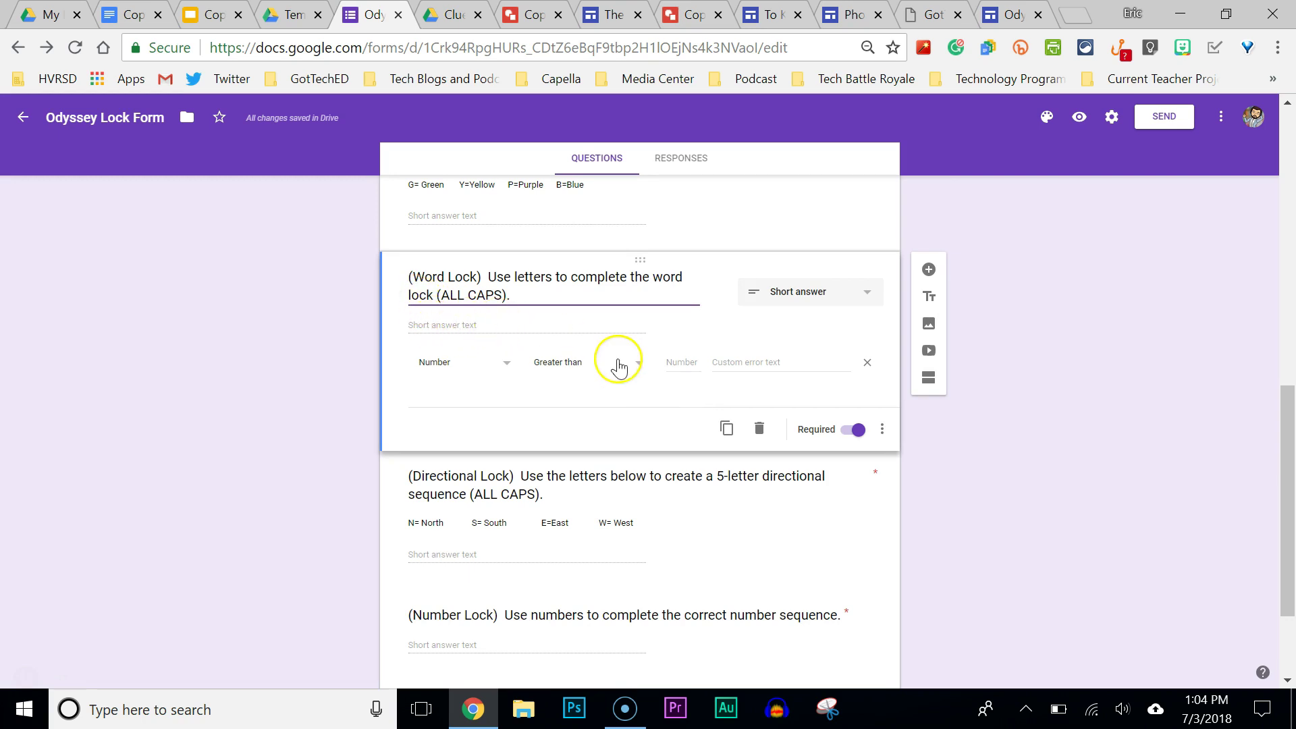
pyautogui.click(882, 429)
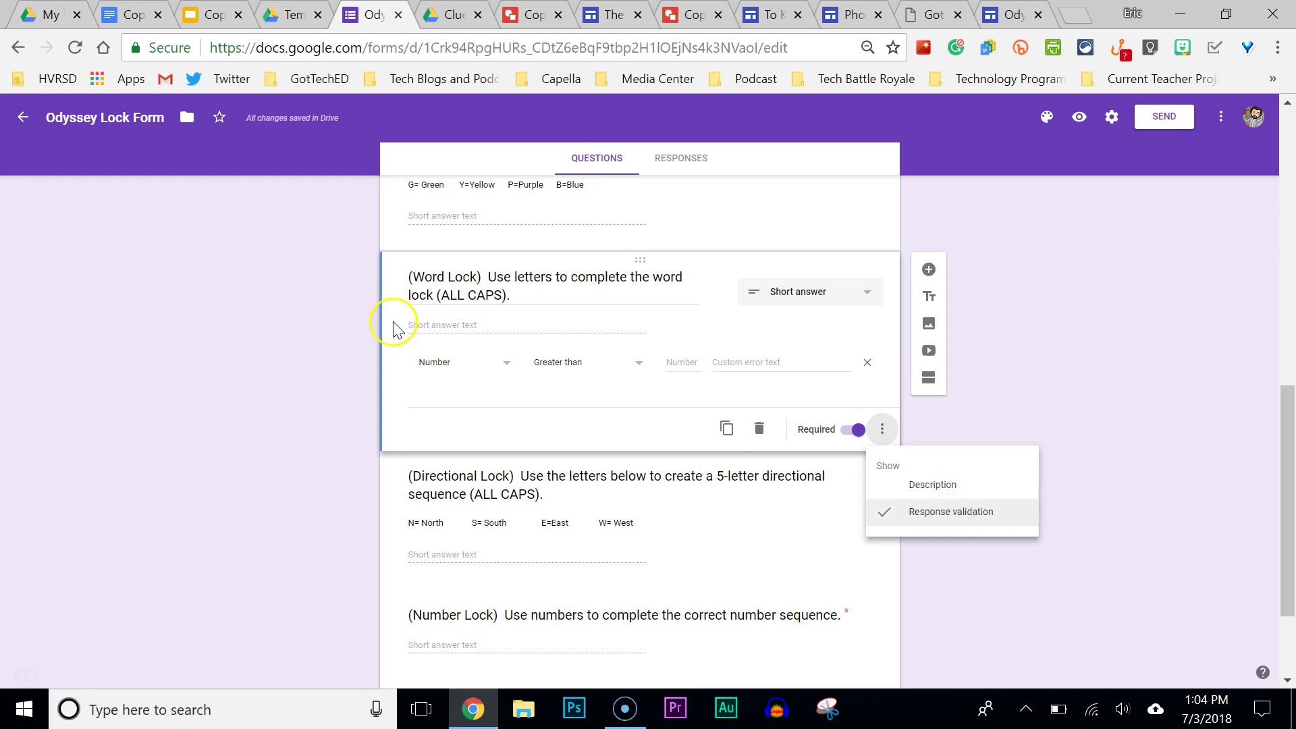
pyautogui.click(445, 374)
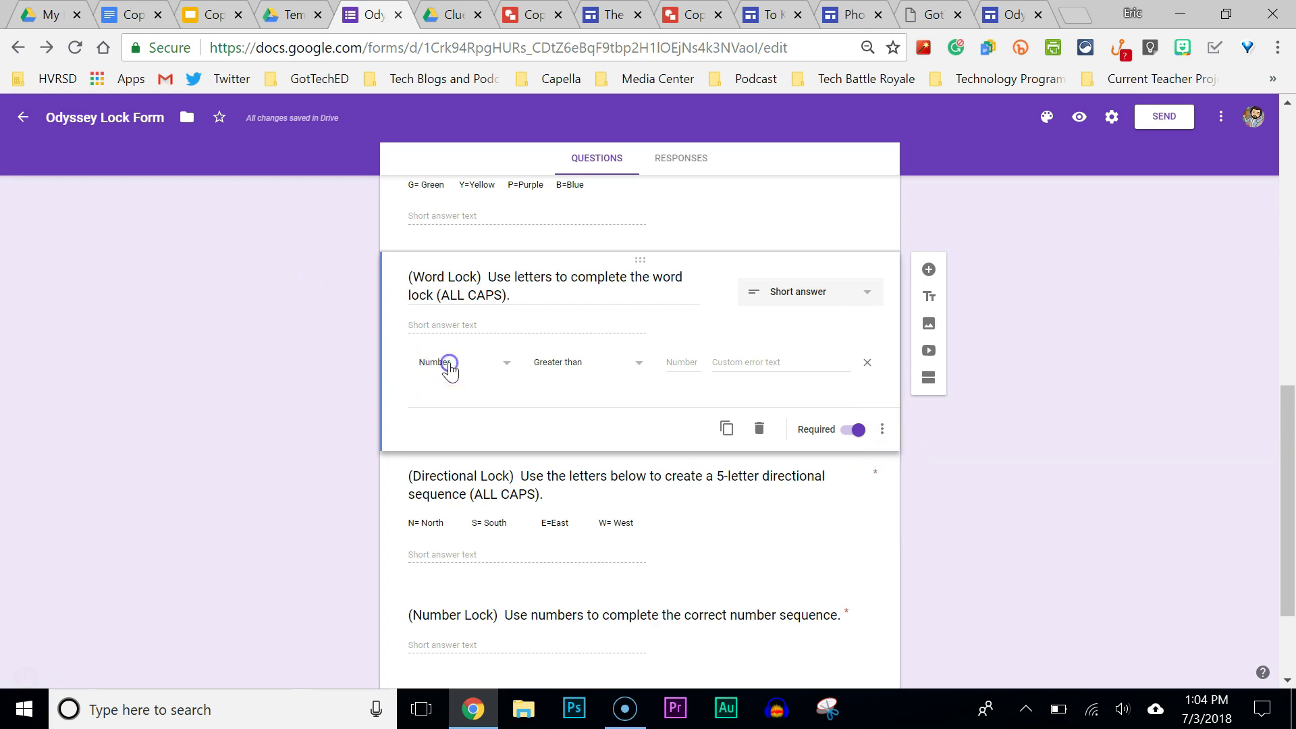
pyautogui.click(506, 366)
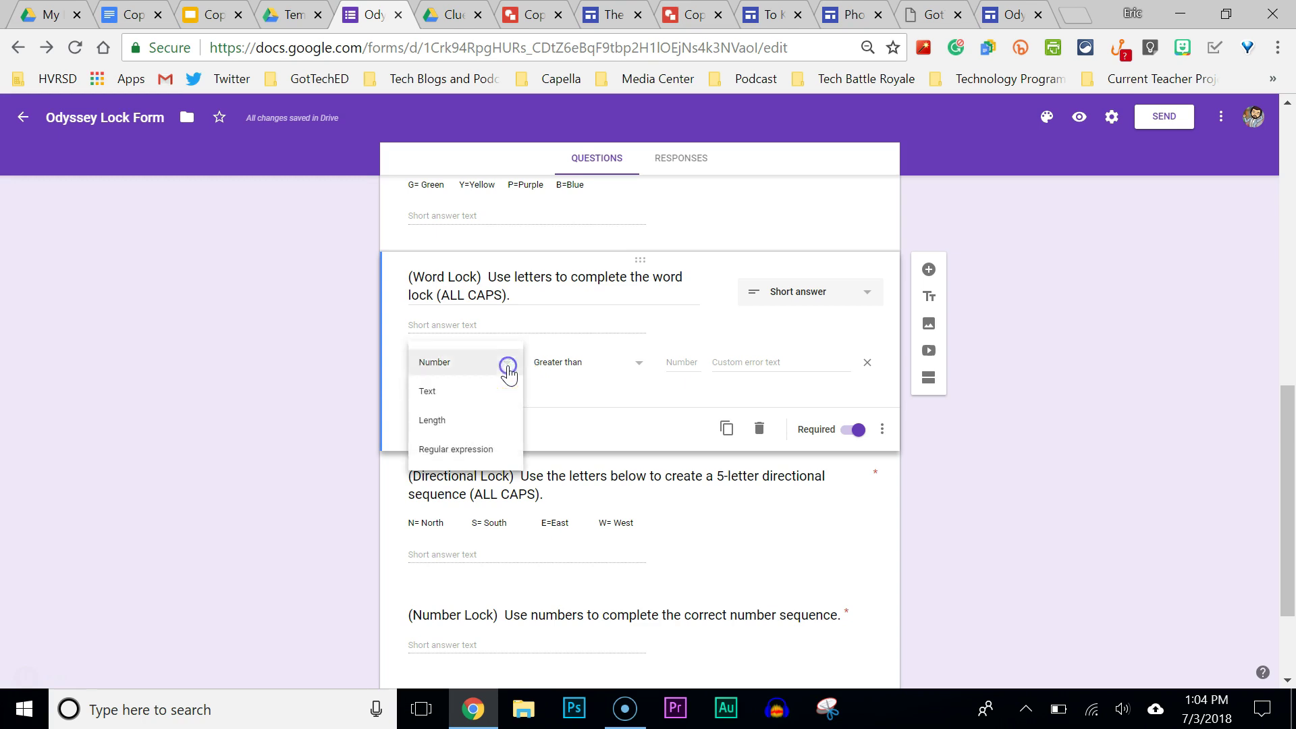
pyautogui.click(440, 392)
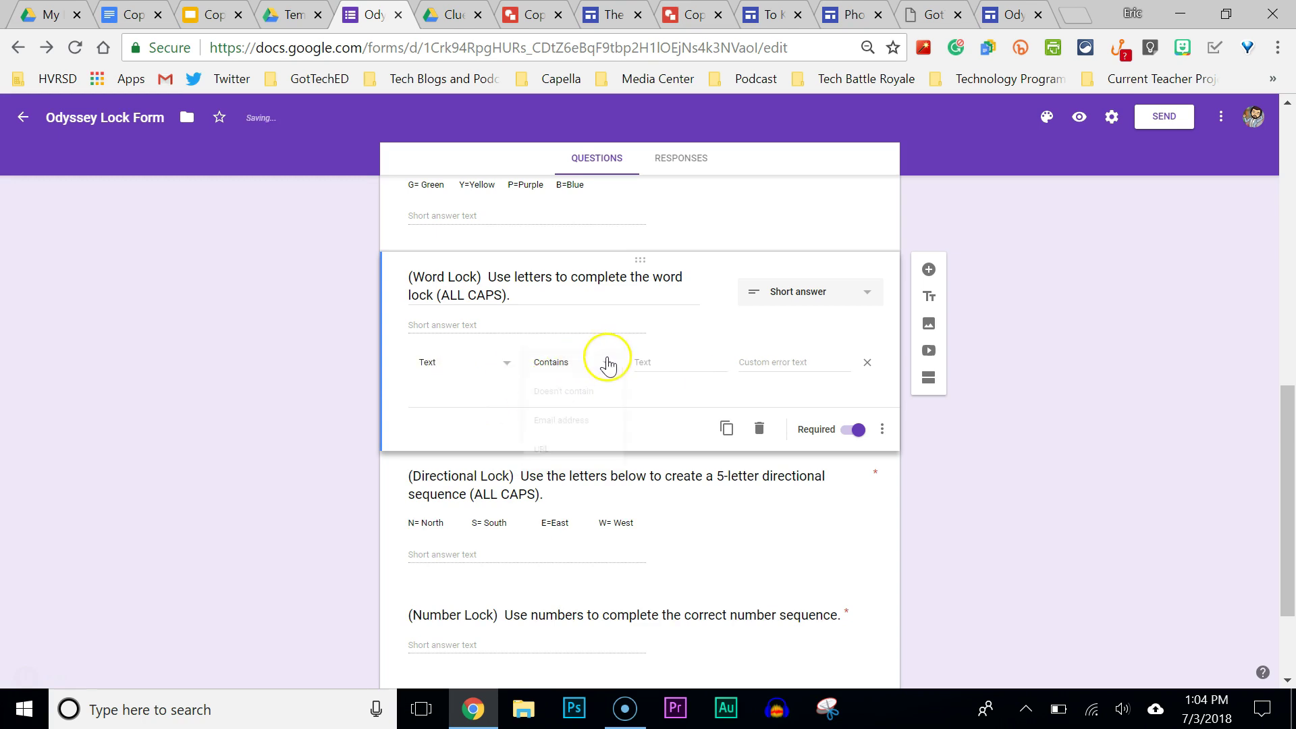
pyautogui.click(583, 365)
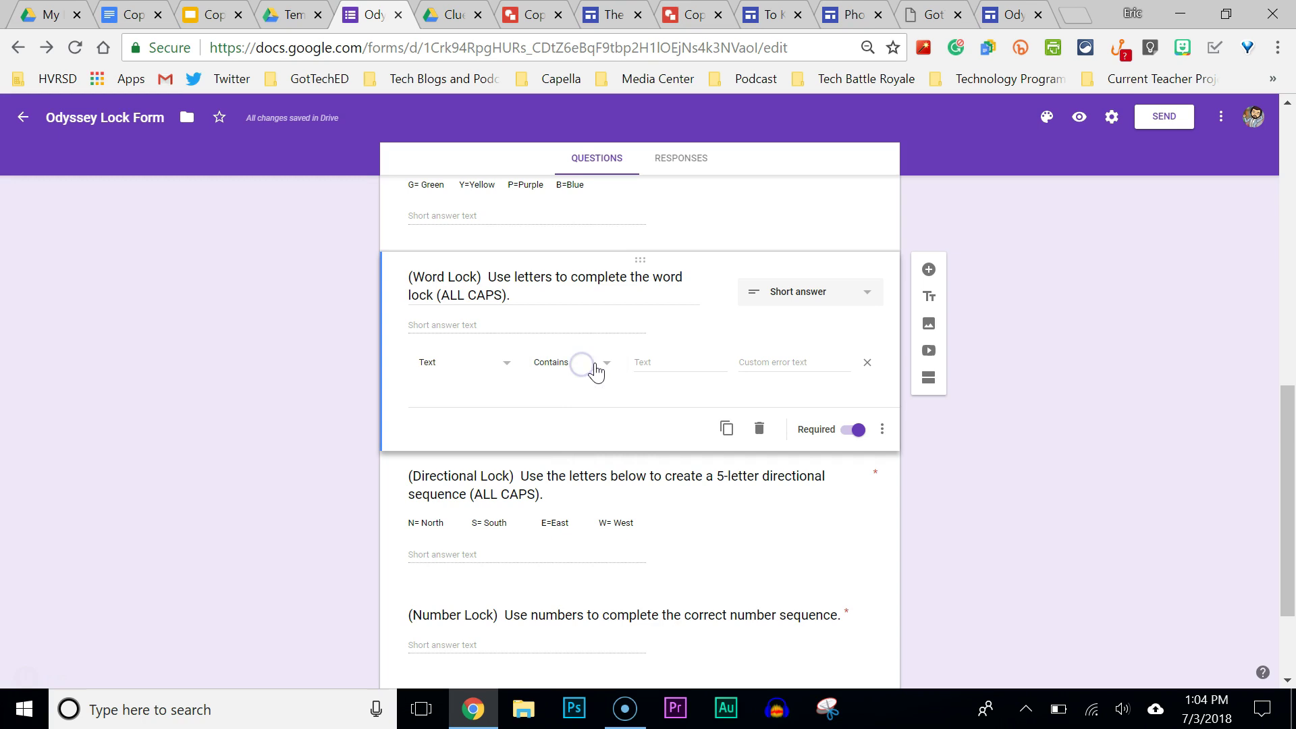
pyautogui.click(648, 365)
pyautogui.write('PERSON')
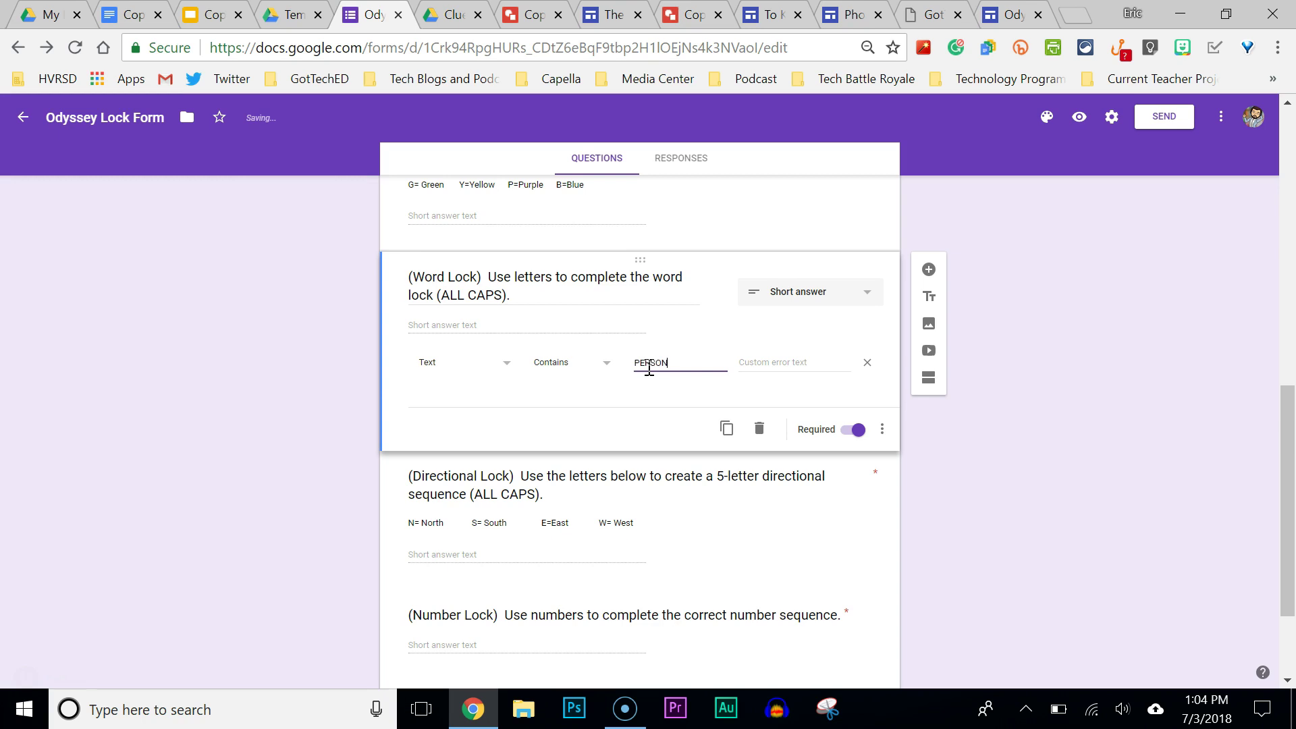
pyautogui.click(769, 363)
pyautogui.write('Wrong')
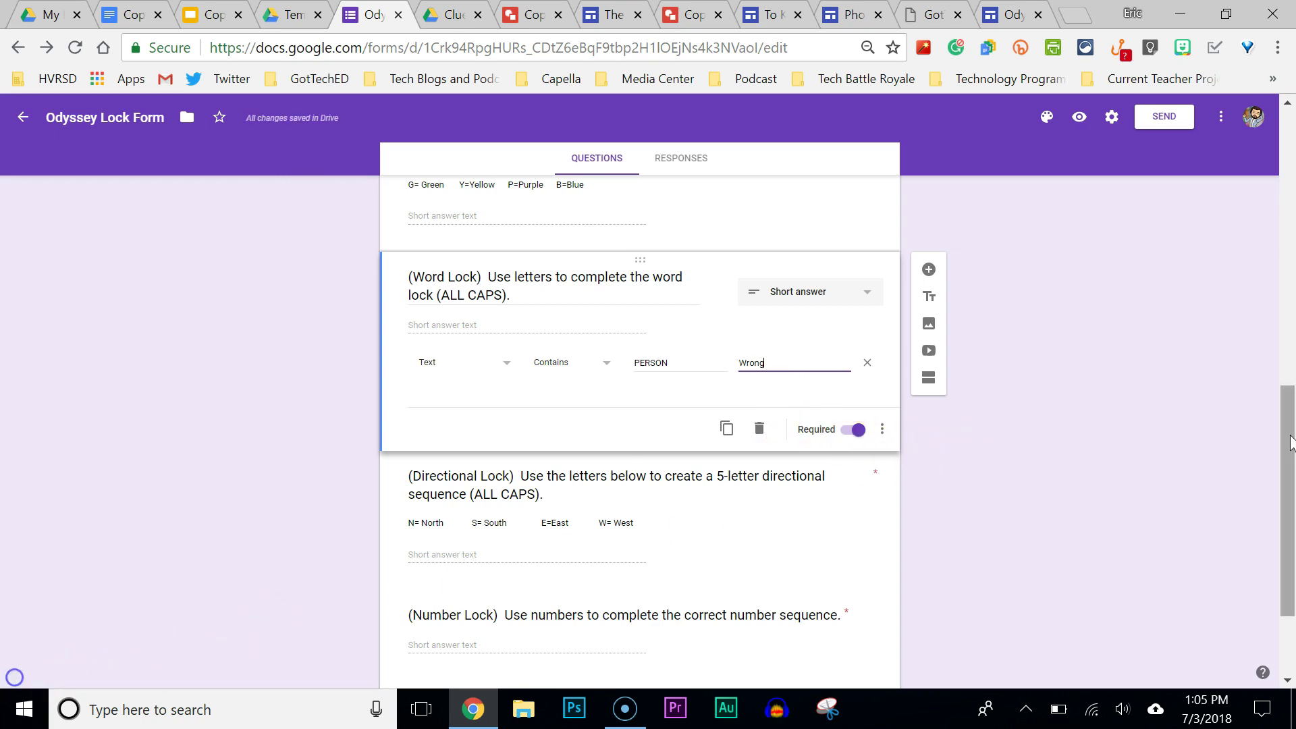
# - Set the Directional Lock question's response validation to Text, Contains, "NSEWS", with the custom error text "Try Again!"
pyautogui.moveTo(1286, 440); pyautogui.dragTo(1284, 302)
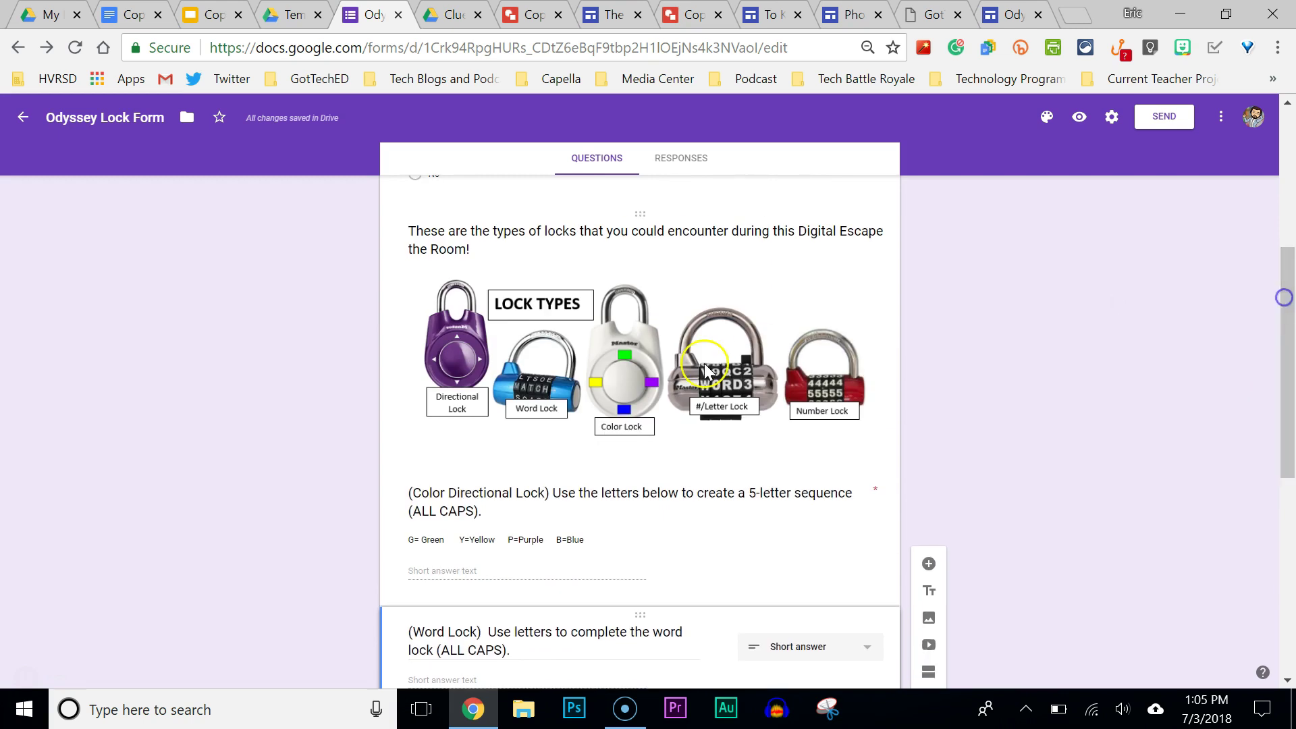
pyautogui.moveTo(1287, 340); pyautogui.dragTo(1284, 527)
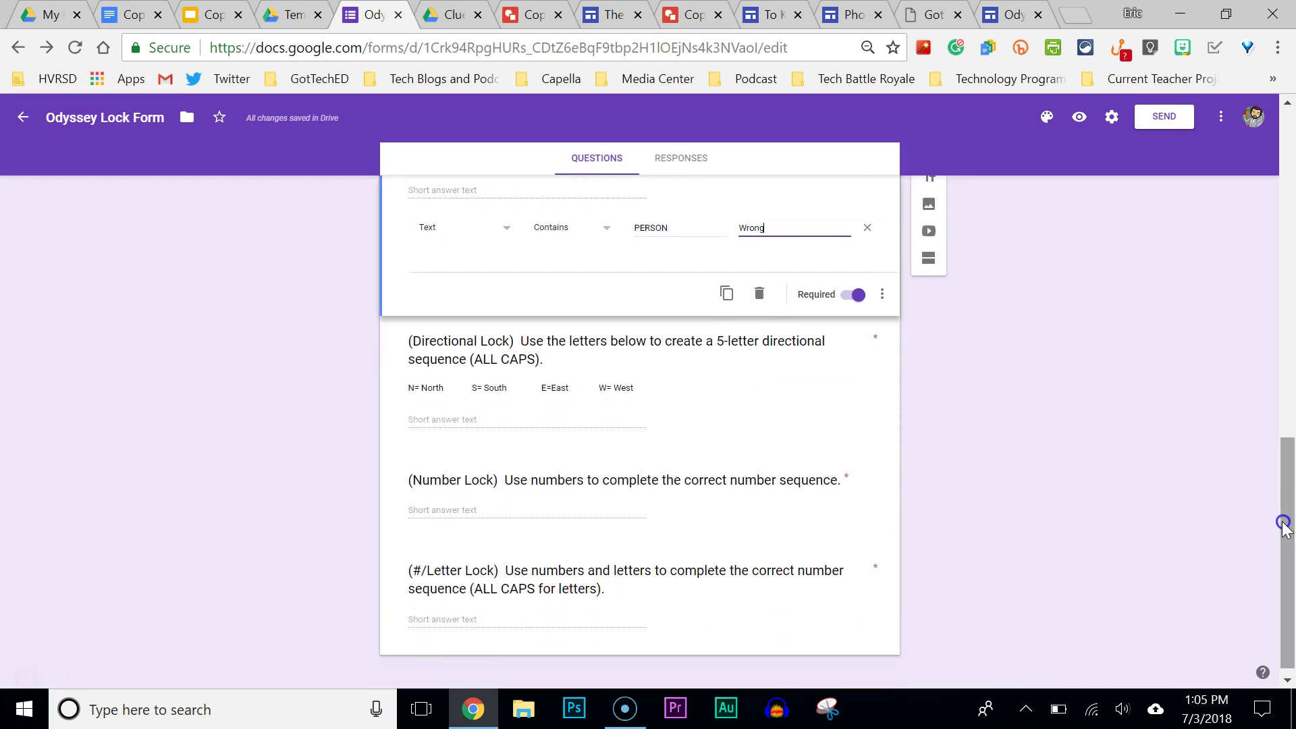
pyautogui.click(698, 391)
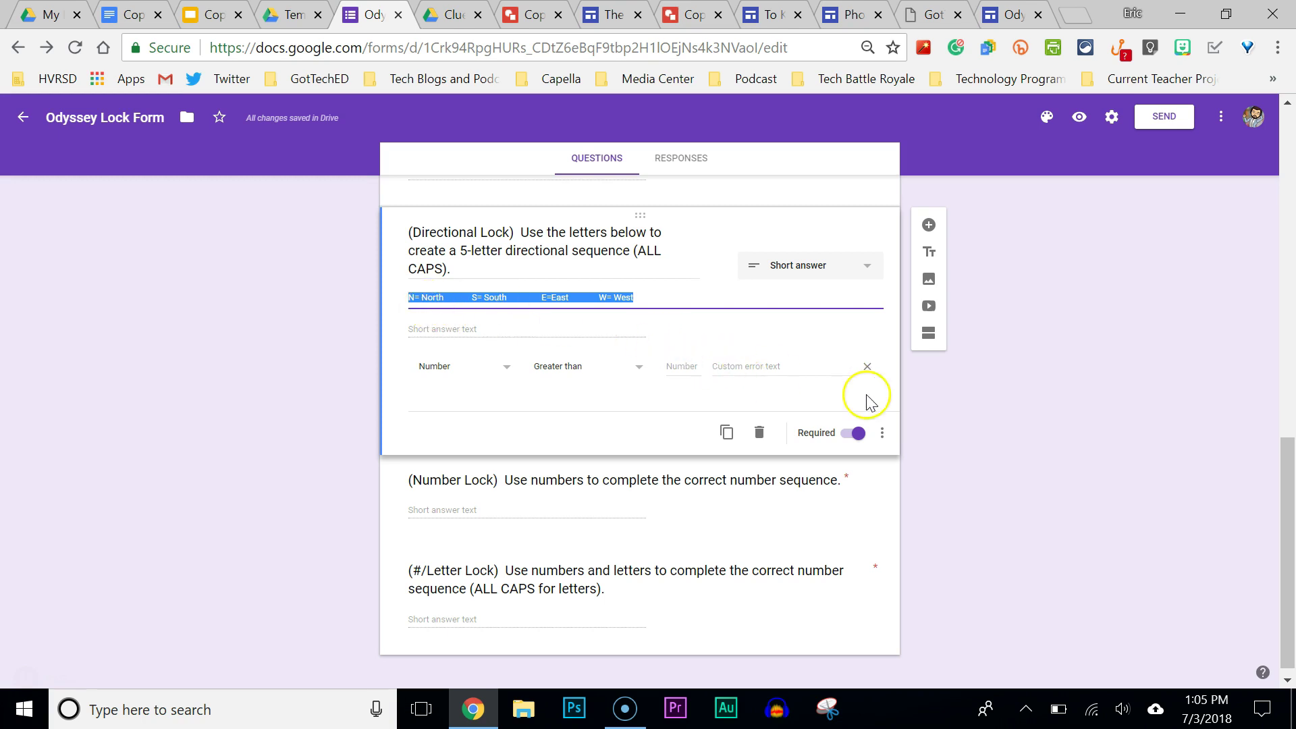
pyautogui.click(882, 433)
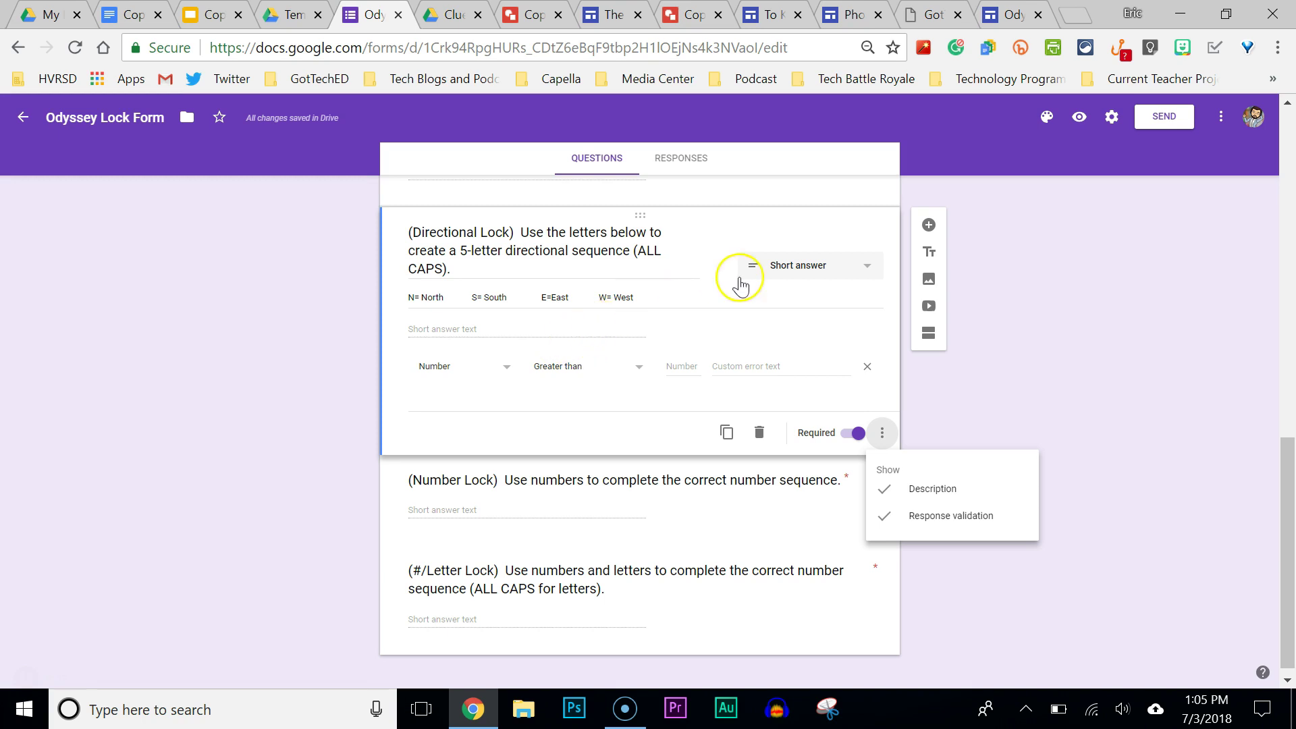
pyautogui.click(507, 371)
pyautogui.click(507, 371)
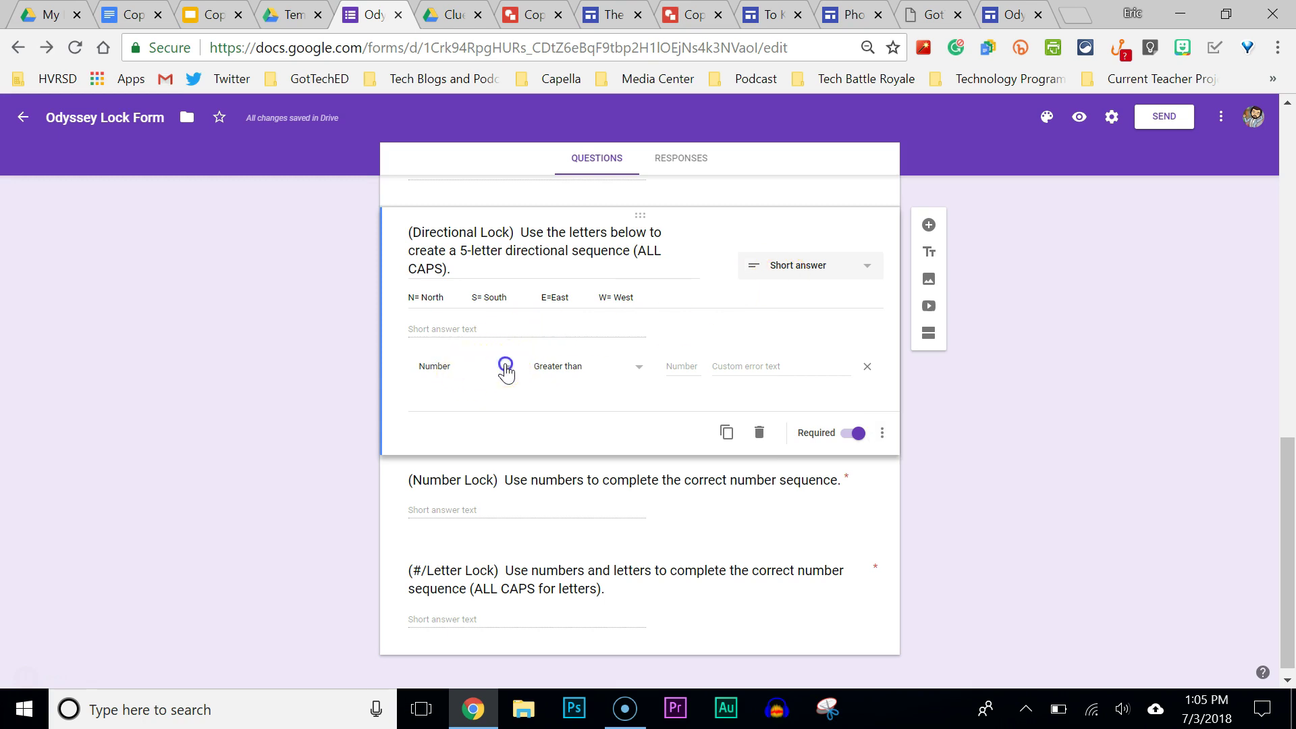
pyautogui.click(460, 395)
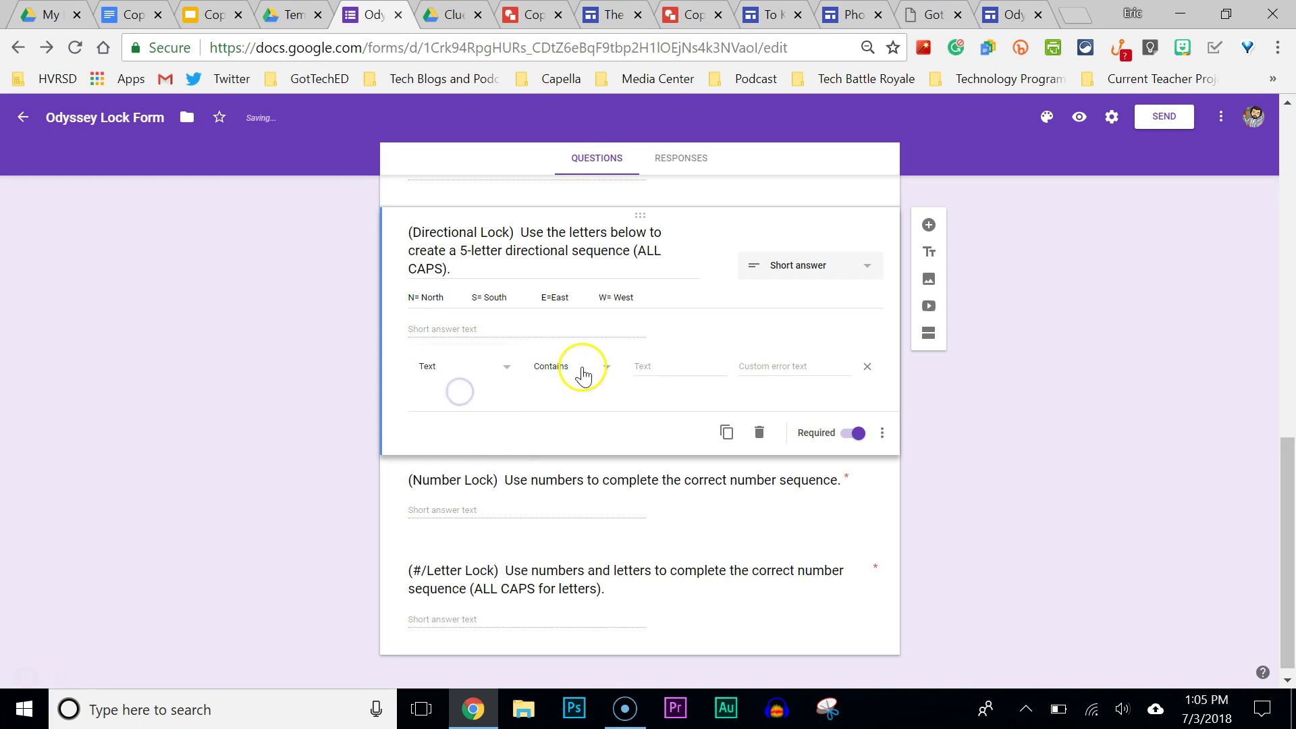
pyautogui.click(655, 368)
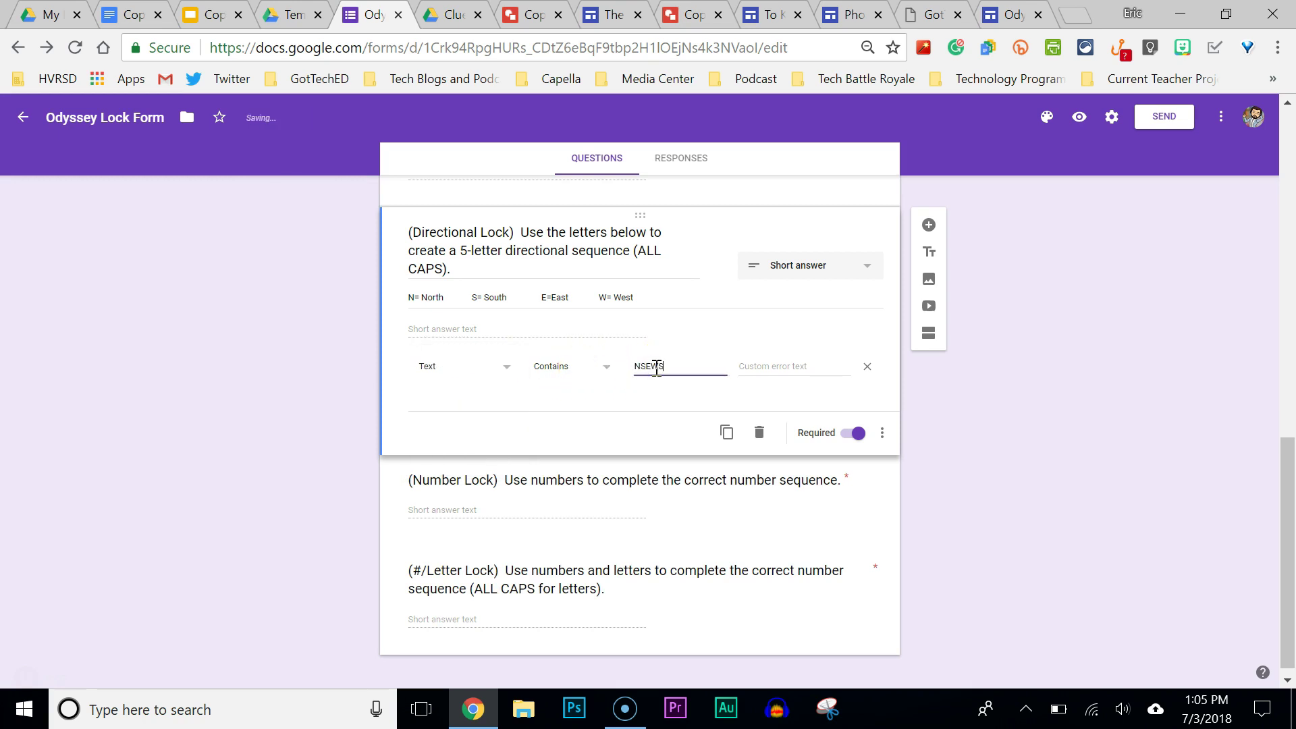
pyautogui.click(760, 367)
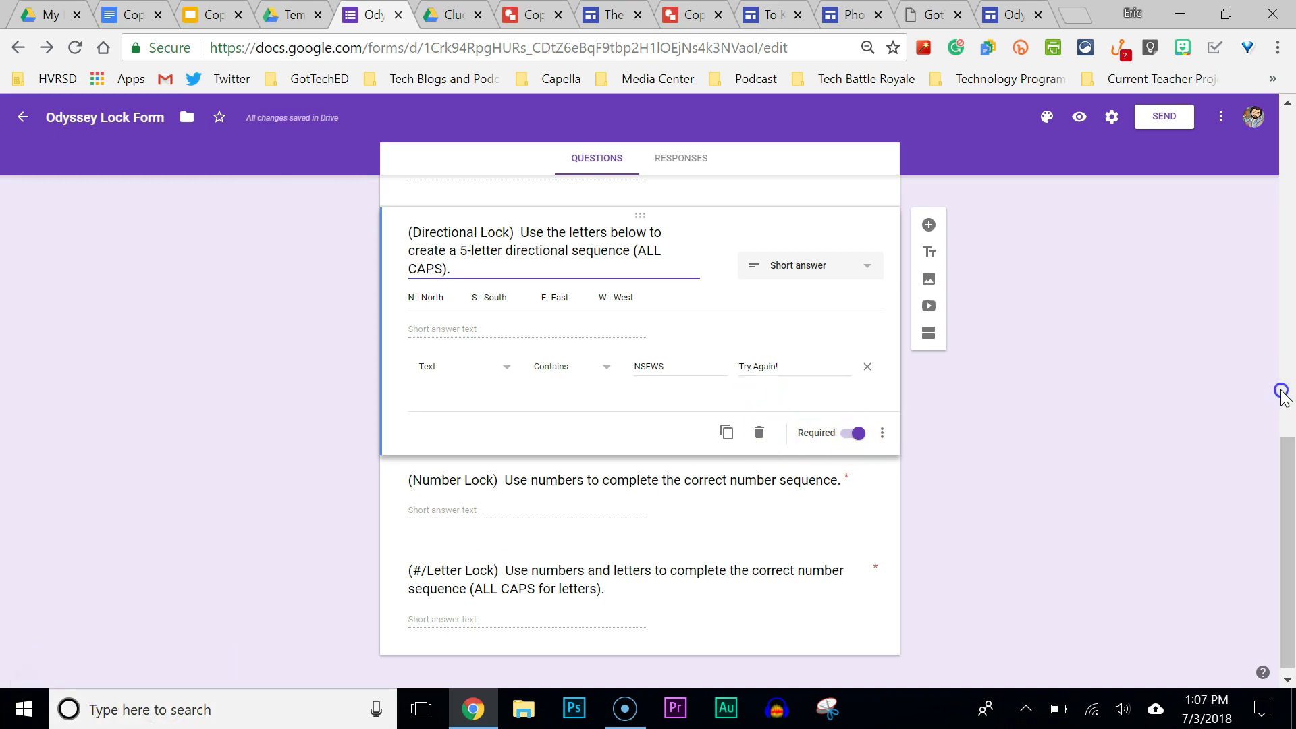
# - Show a description on the Number Lock question and enter "6 Numbers" as its text
pyautogui.moveTo(1286, 469); pyautogui.dragTo(1290, 297)
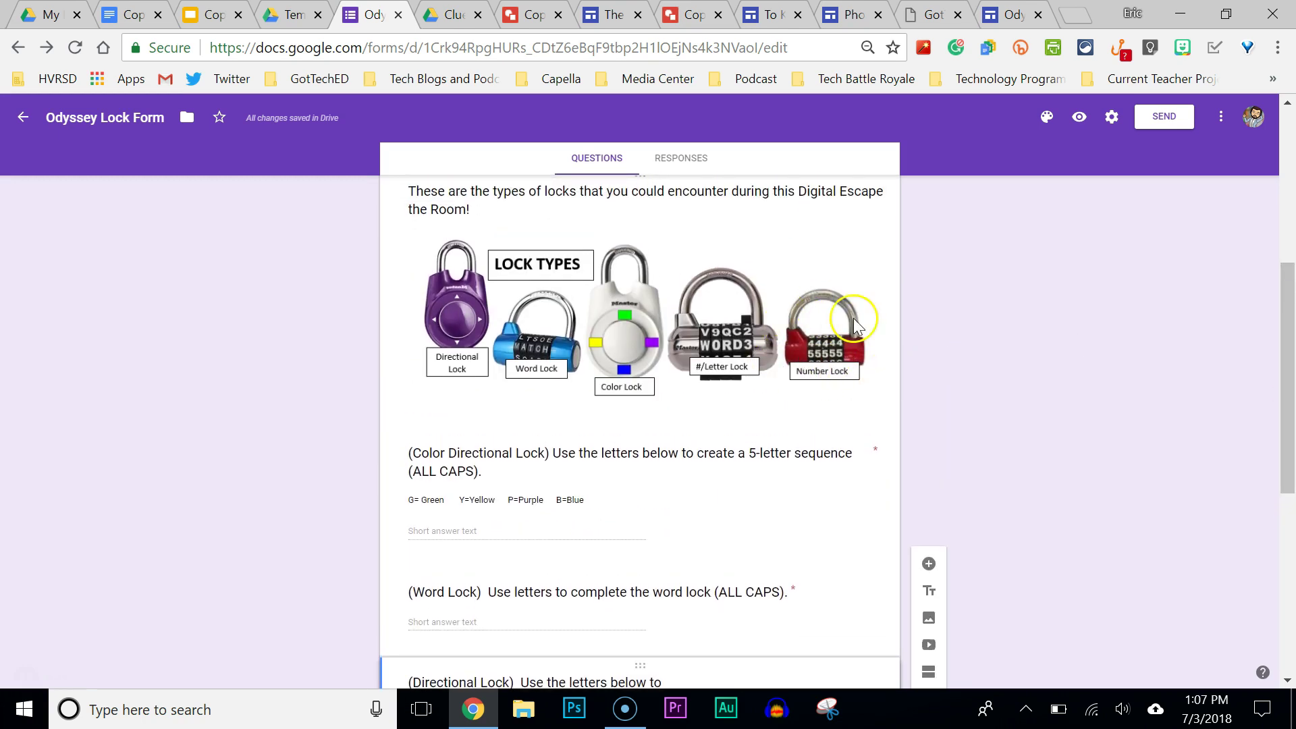
pyautogui.scroll(-7, 1225, 355)
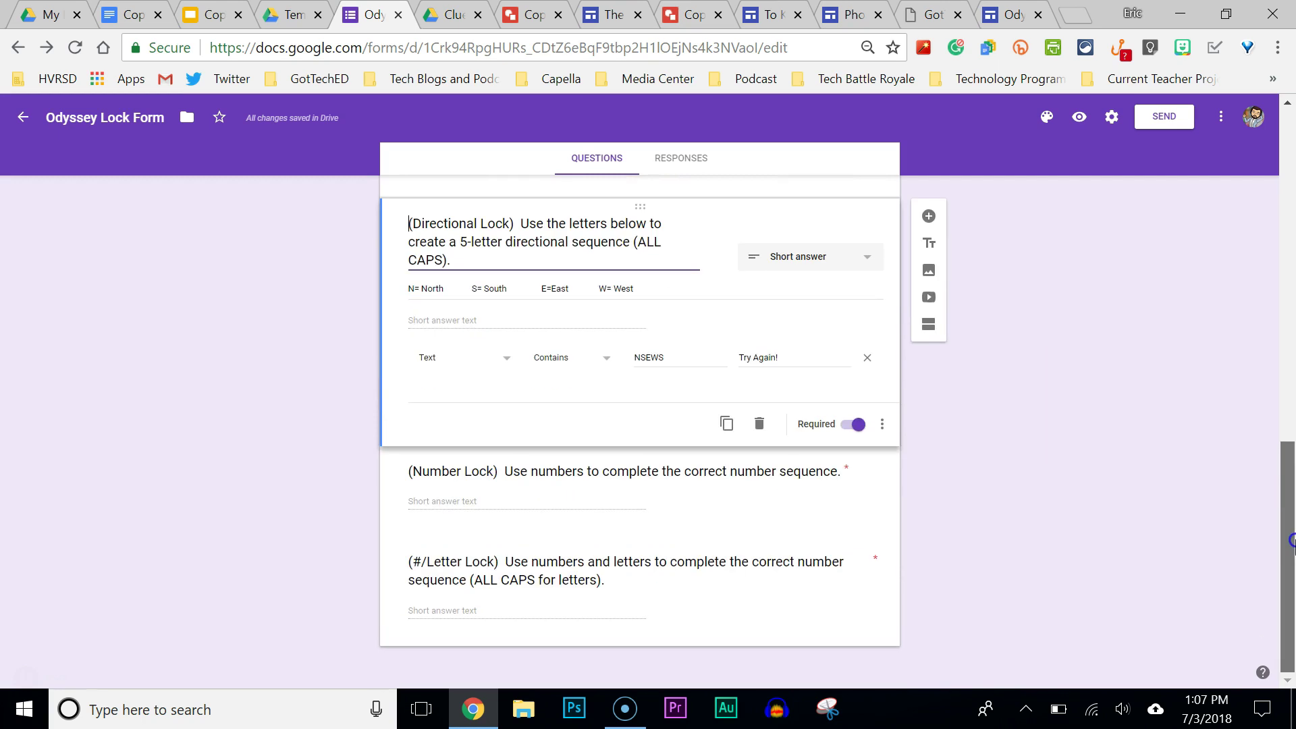
pyautogui.click(751, 486)
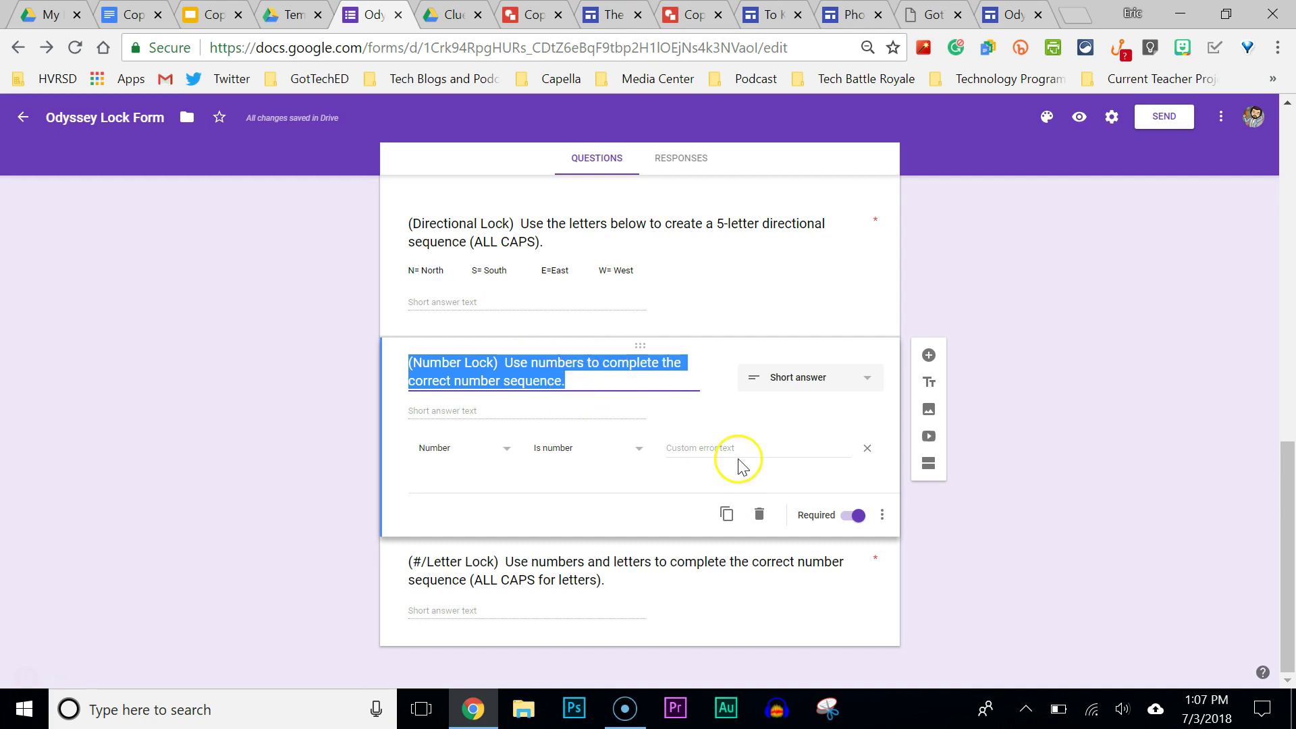
pyautogui.click(886, 517)
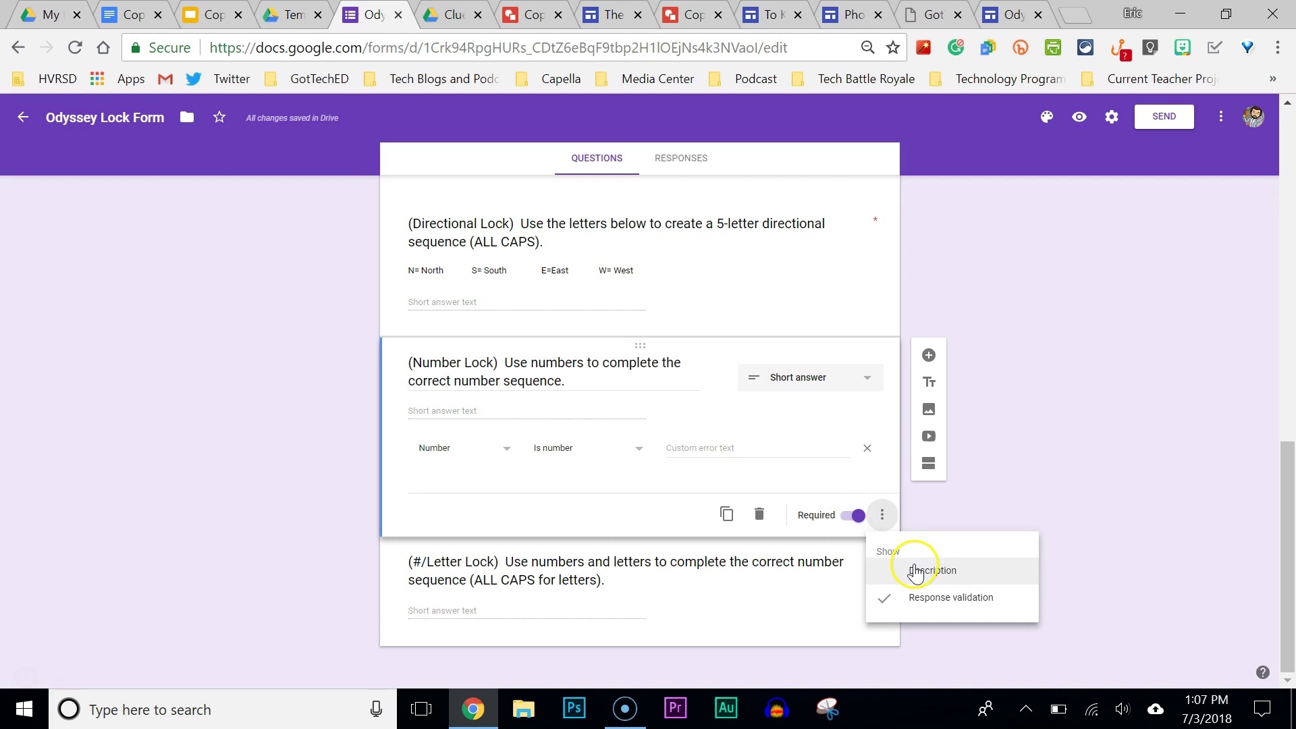
pyautogui.click(915, 568)
pyautogui.click(484, 408)
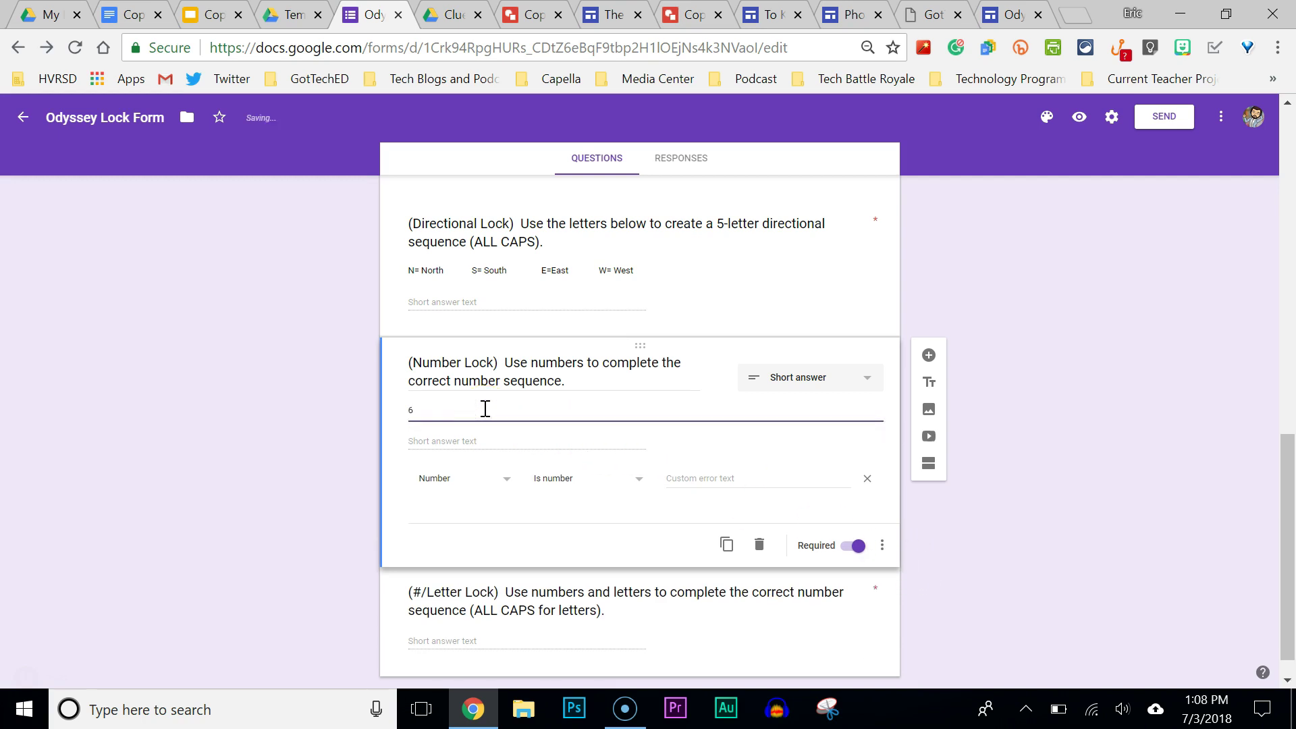
pyautogui.write('6 Numbers')
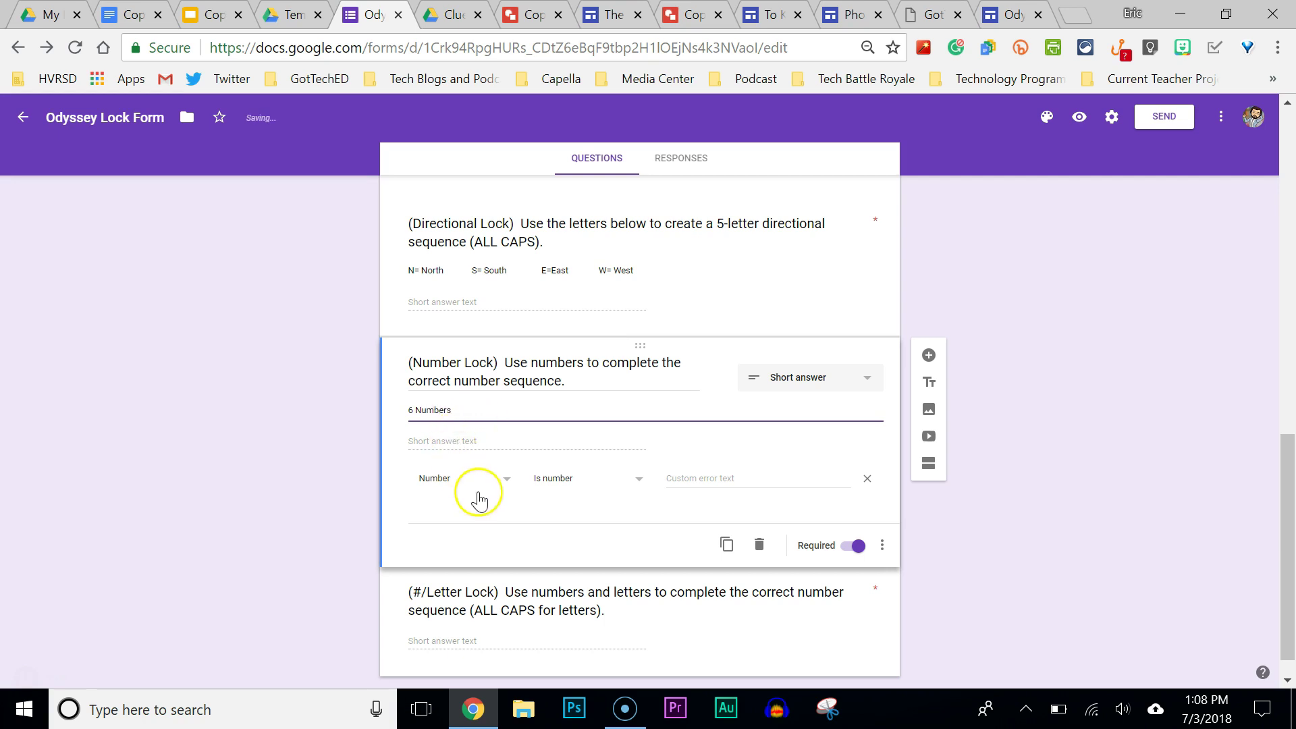
# - Set the Number Lock question's response validation to Number, Equal to, 123456, with the custom error text "Incorrect"
pyautogui.click(483, 484)
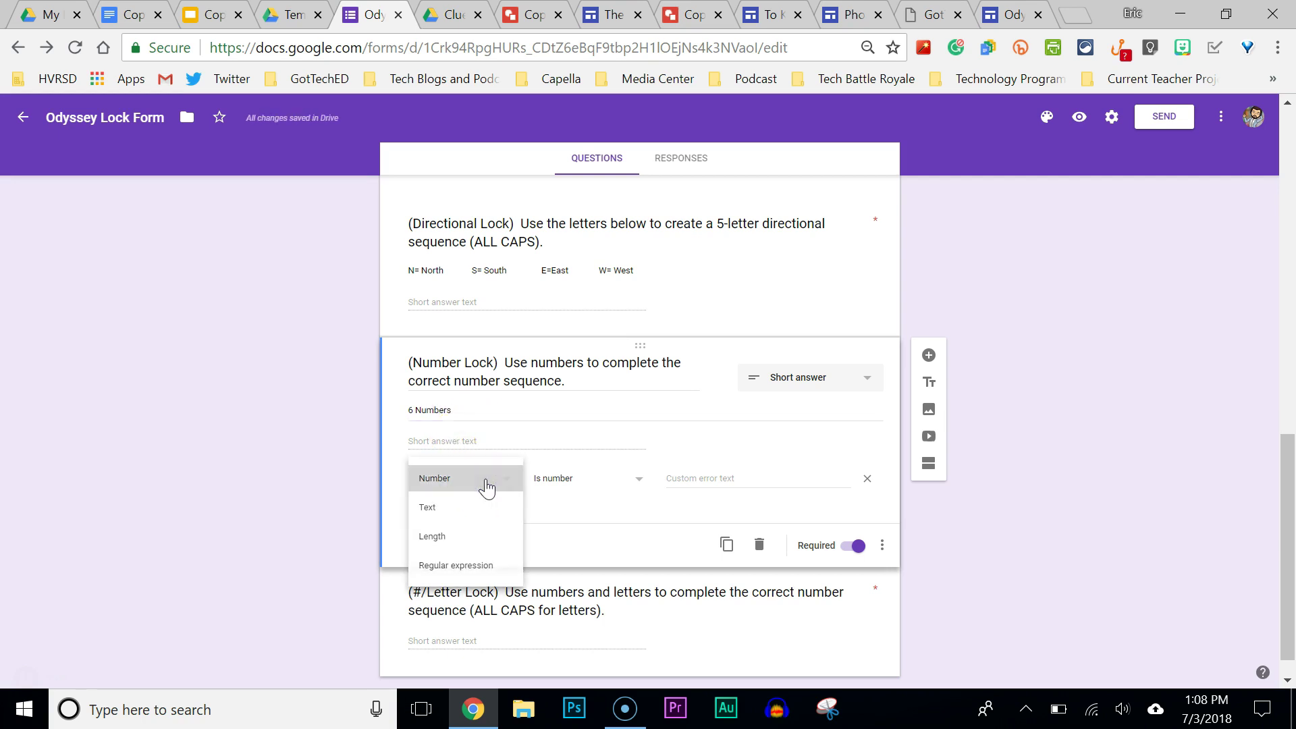
pyautogui.click(486, 483)
pyautogui.click(608, 481)
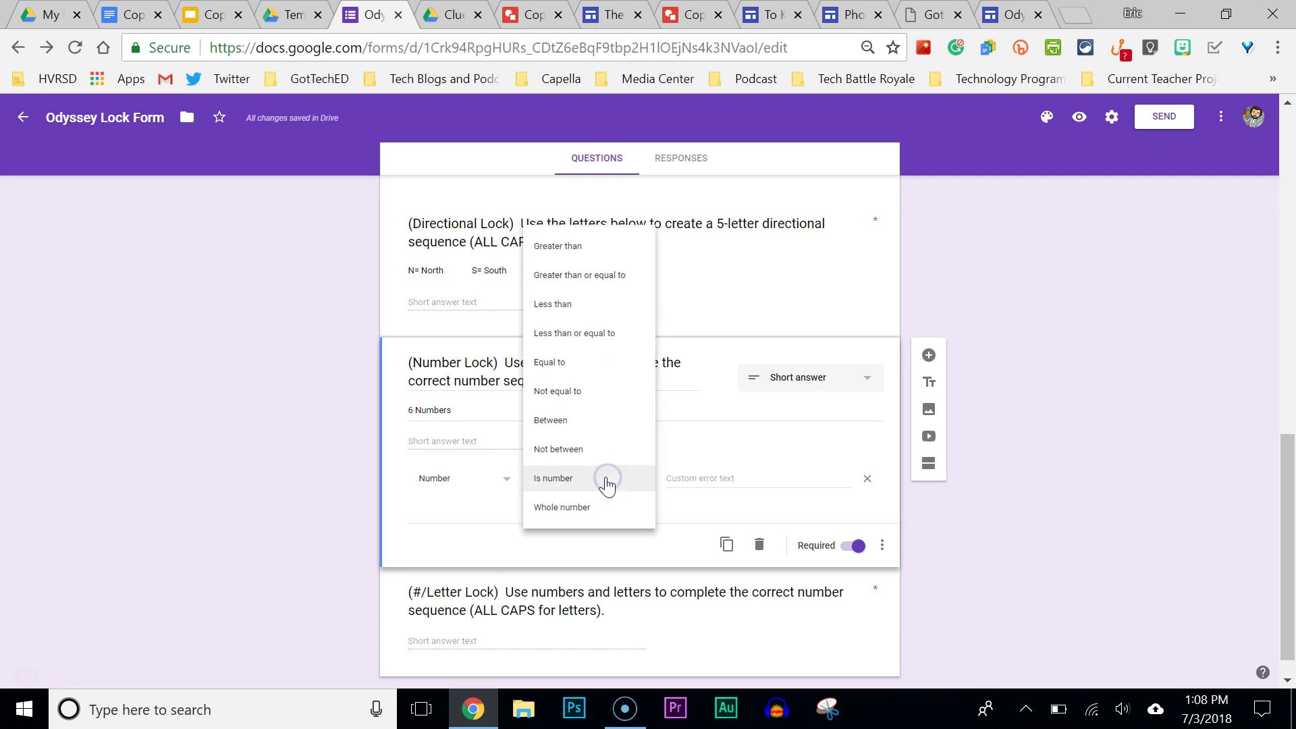
pyautogui.click(568, 368)
pyautogui.click(678, 481)
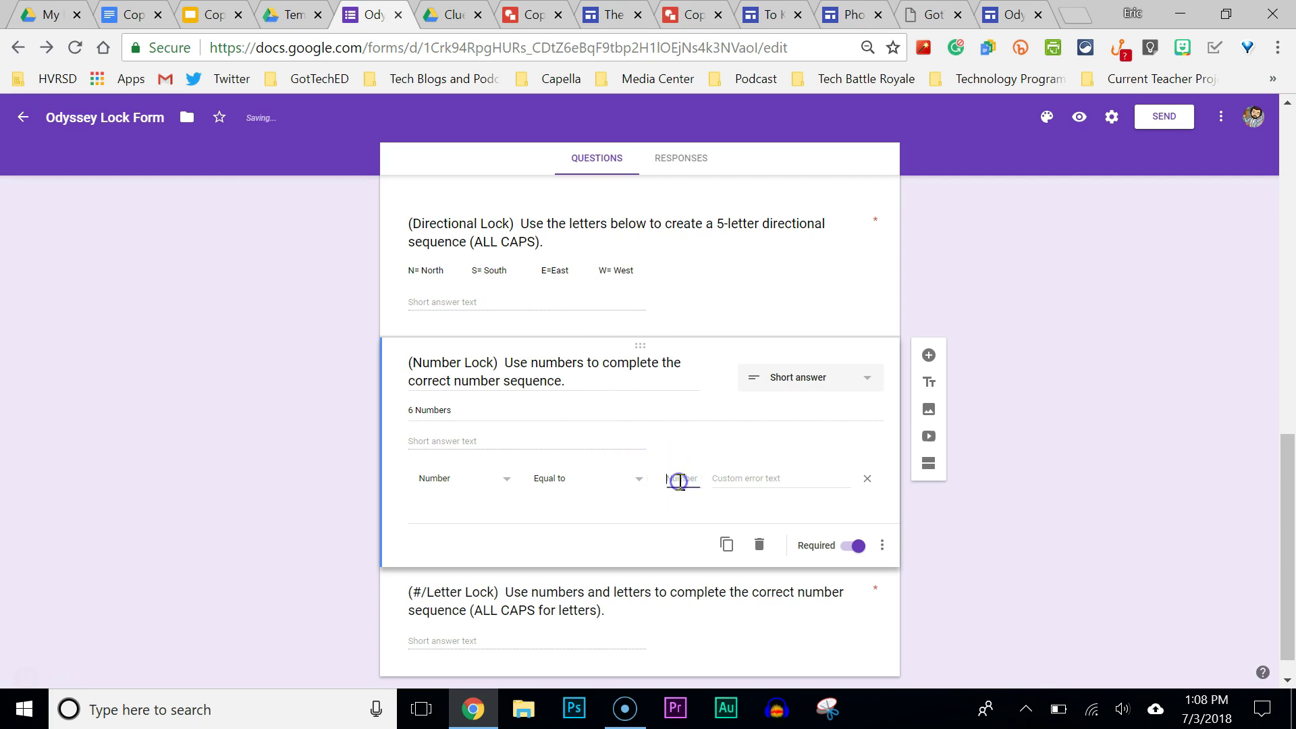
pyautogui.write('123456')
pyautogui.click(761, 477)
pyautogui.write('Incorrect')
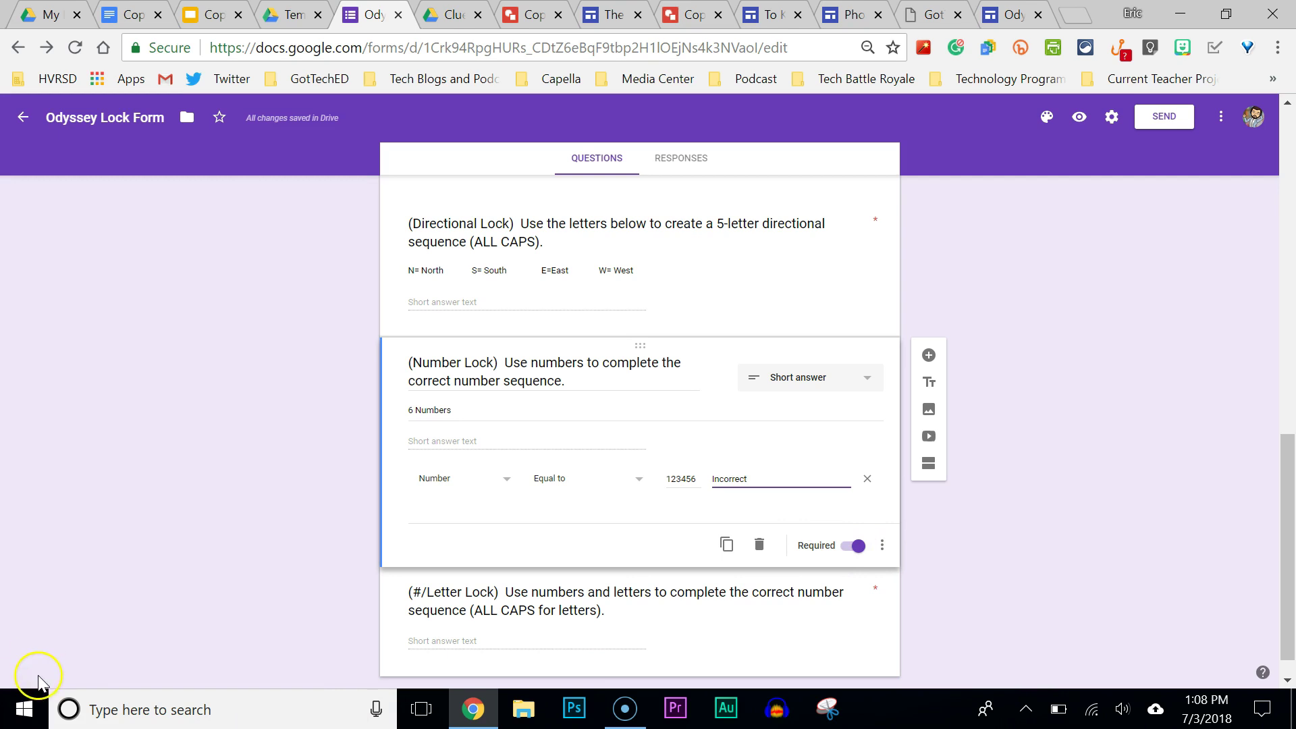
# - Show a description on the #/Letter Lock question and enter "6 characters" as its text
pyautogui.moveTo(1288, 511); pyautogui.dragTo(1288, 319)
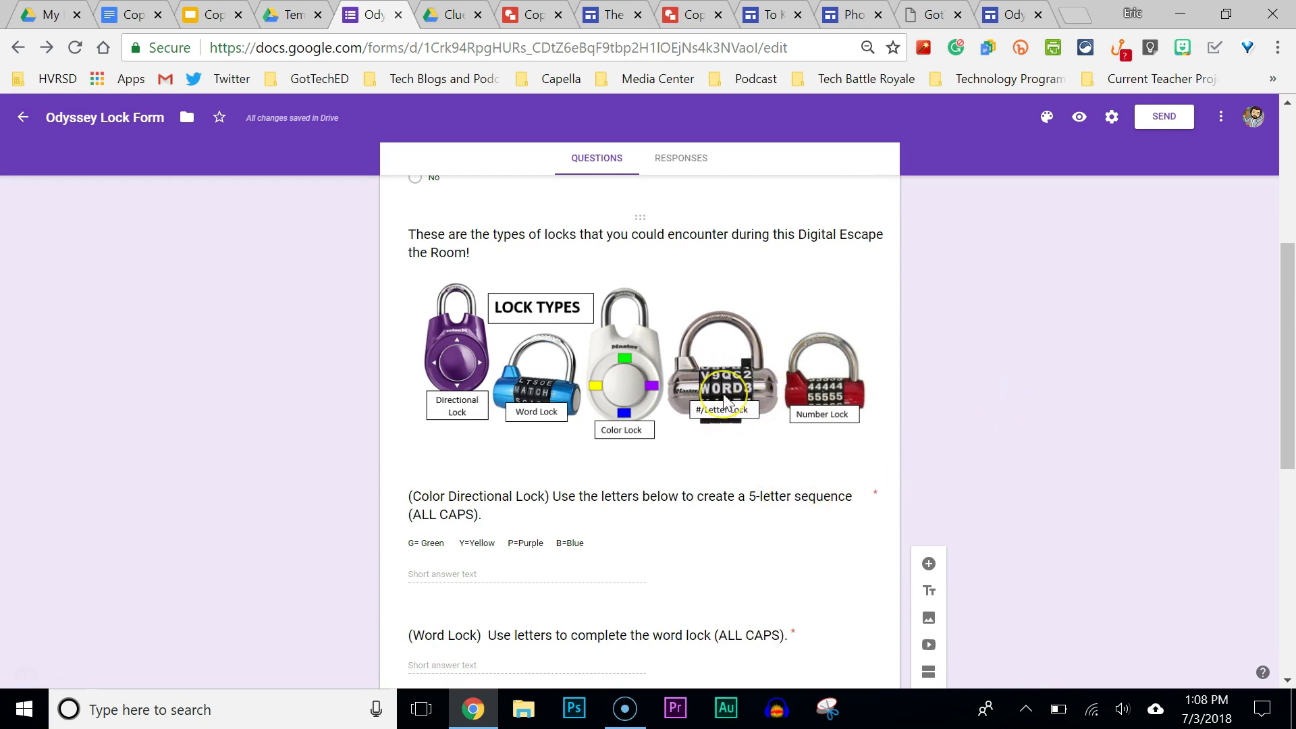
pyautogui.moveTo(1290, 341); pyautogui.dragTo(1289, 560)
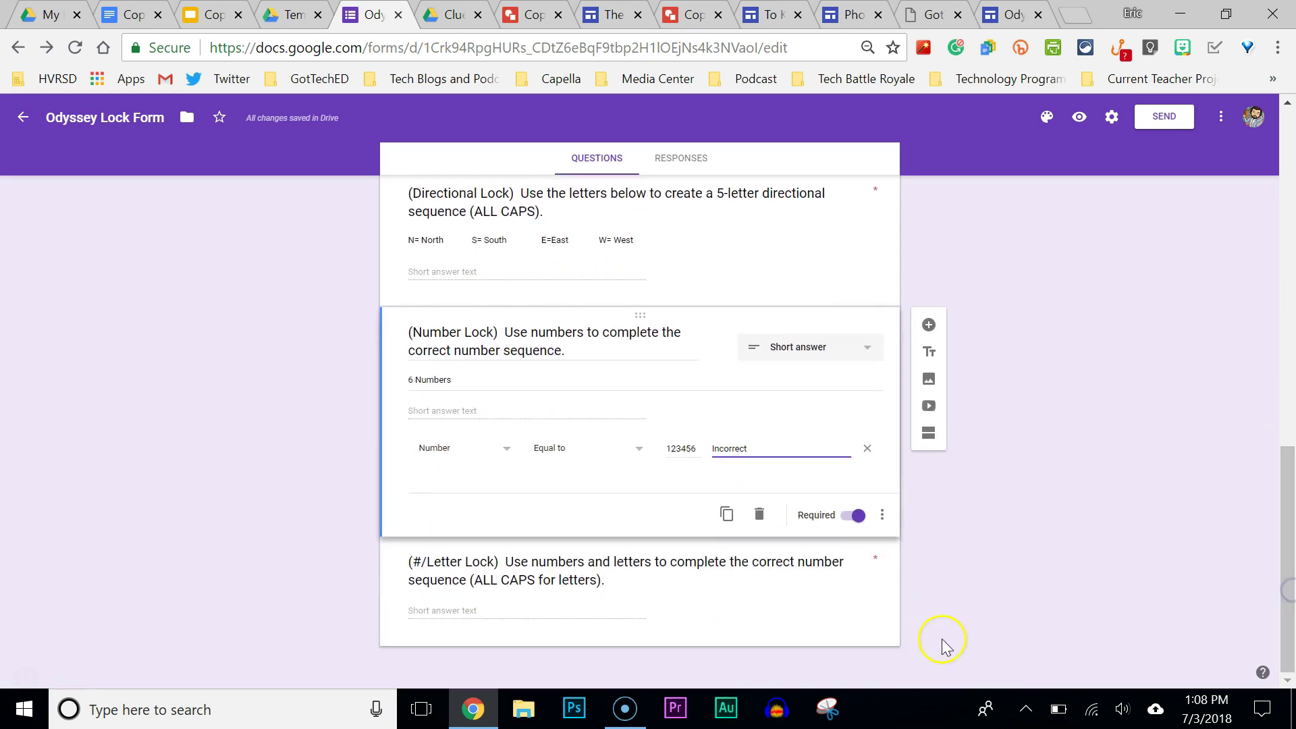
pyautogui.click(673, 582)
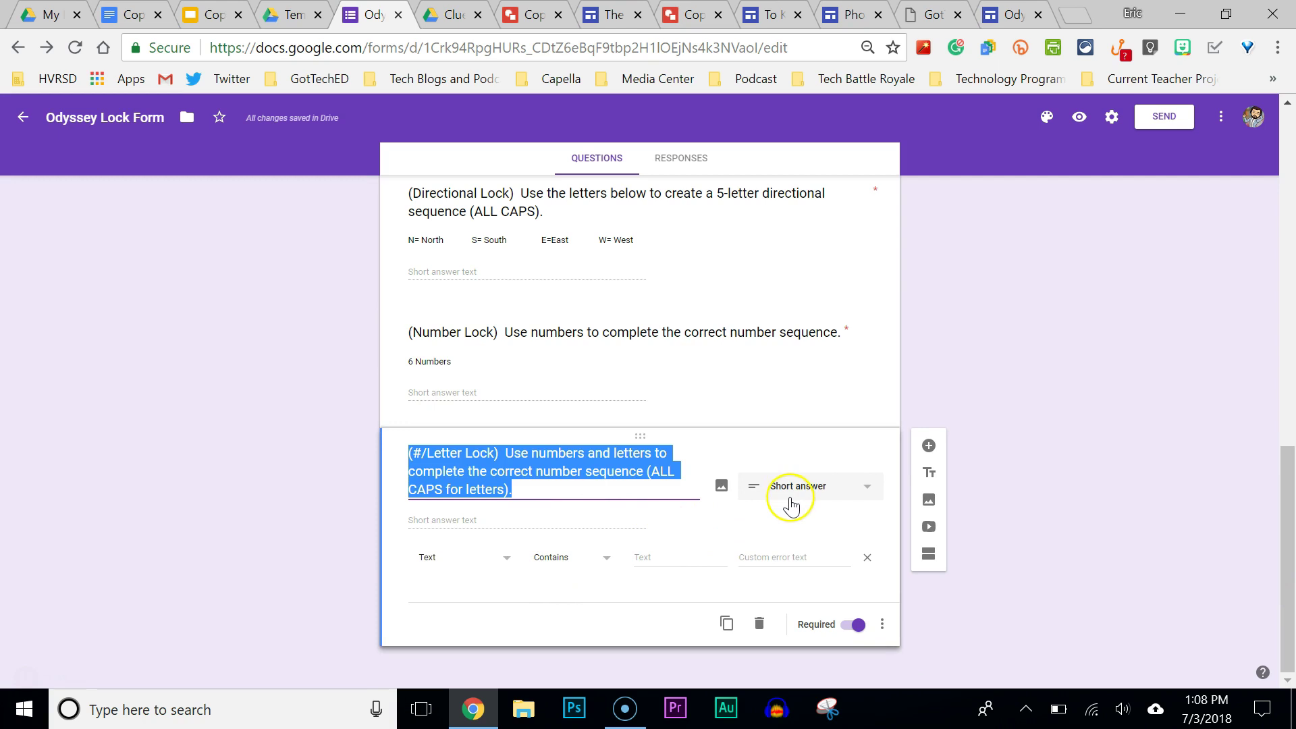
pyautogui.click(881, 627)
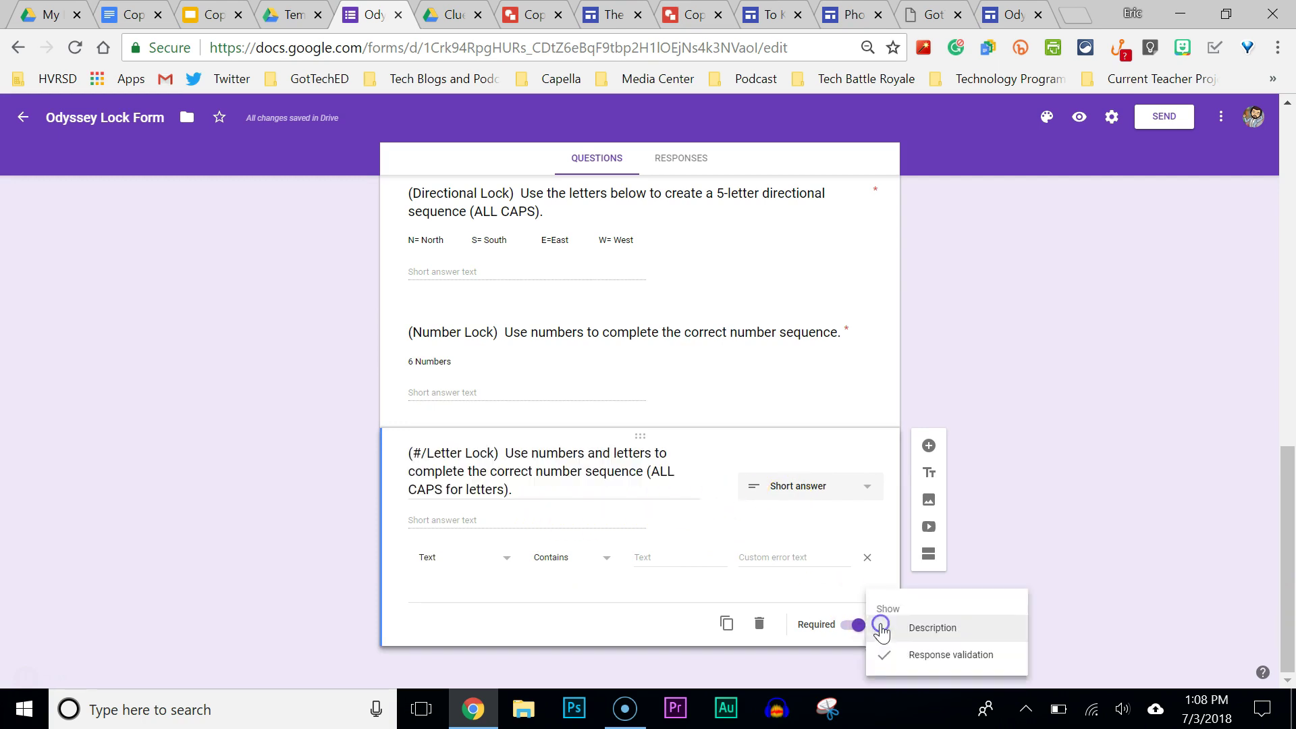
pyautogui.click(917, 627)
pyautogui.click(540, 520)
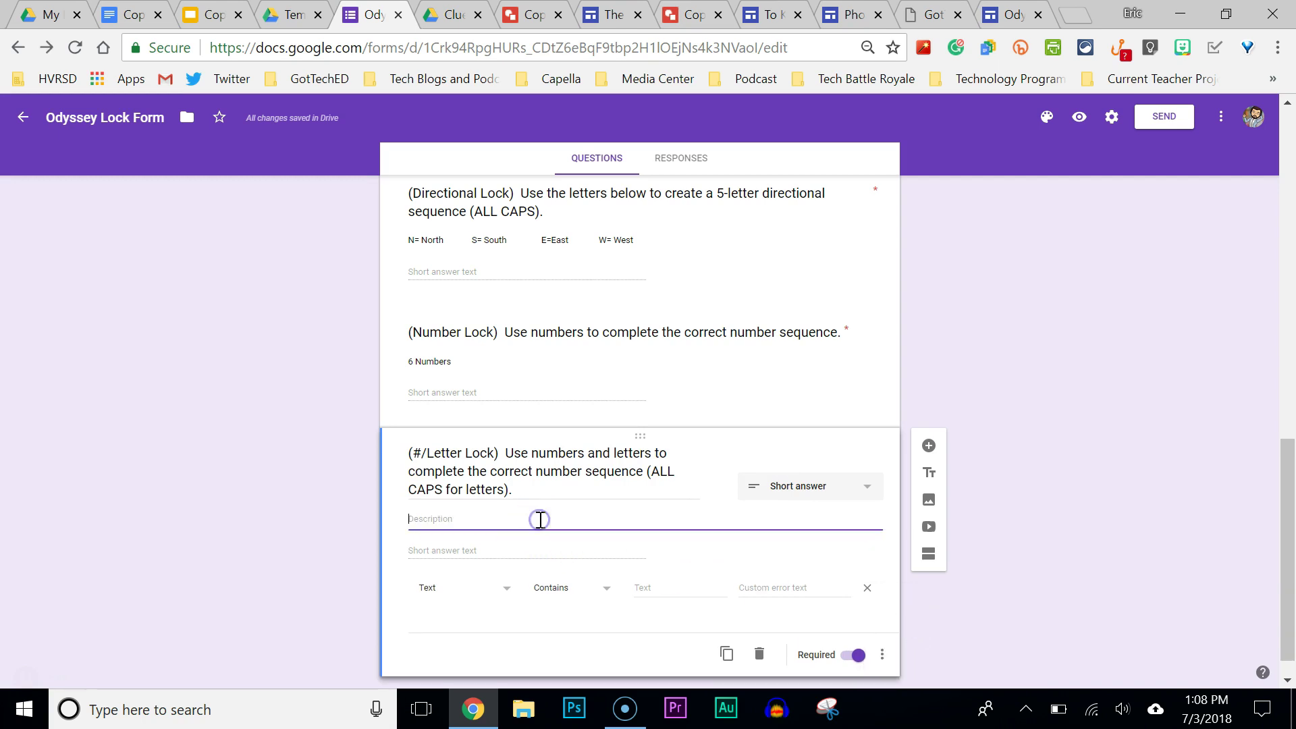
pyautogui.write('6 characters')
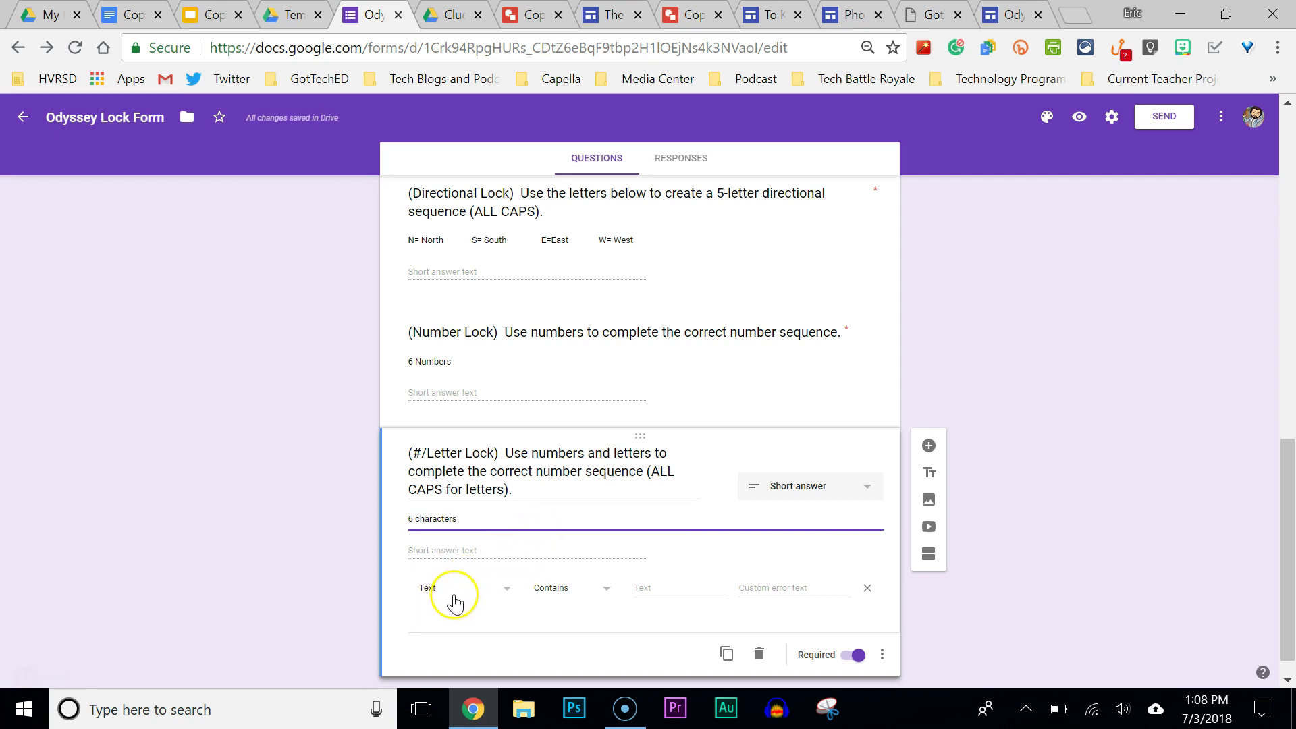
pyautogui.click(506, 596)
pyautogui.click(487, 625)
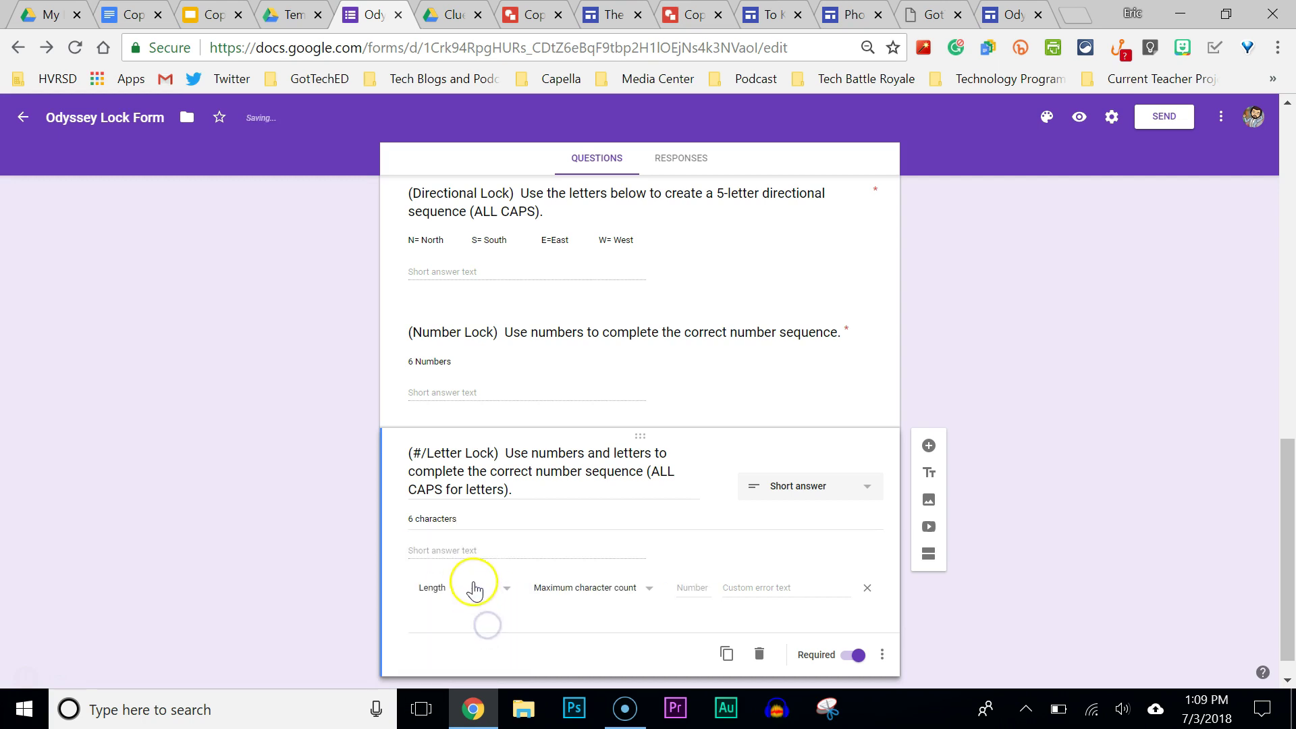
pyautogui.click(505, 587)
pyautogui.click(472, 535)
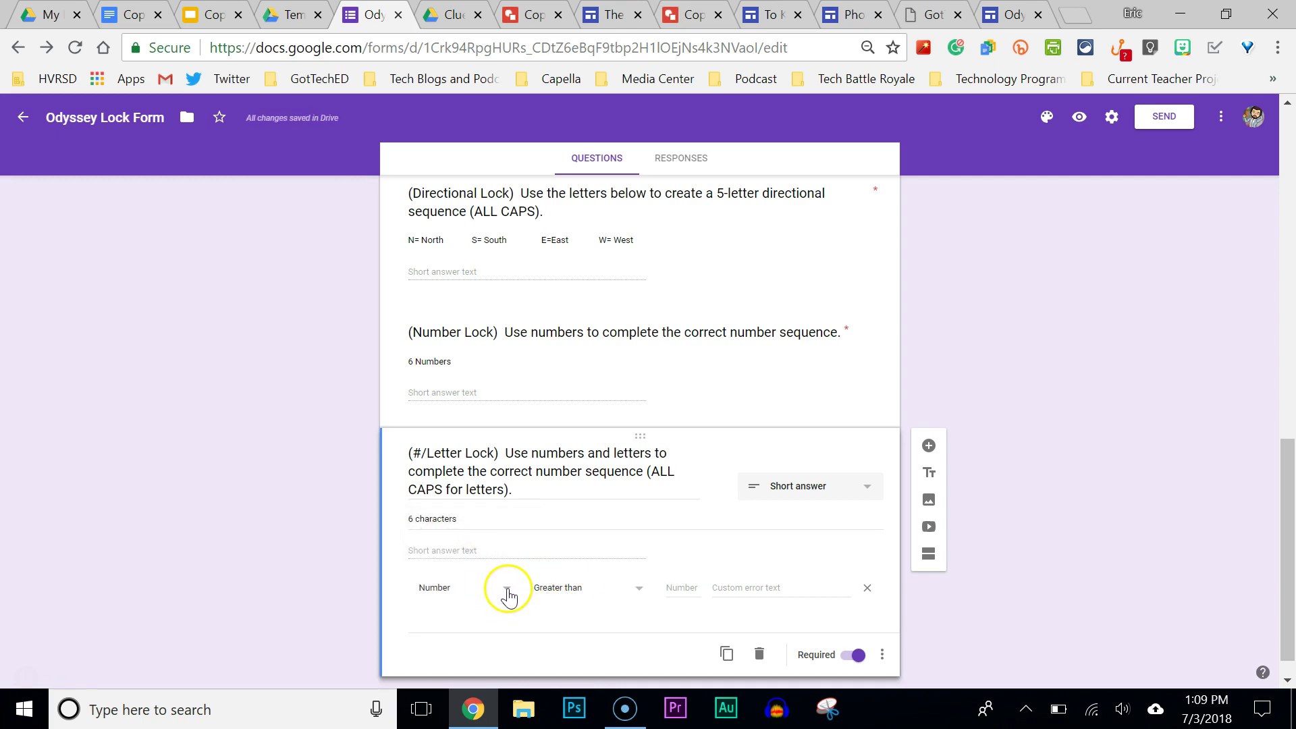
# - Set the #/Letter Lock question's response validation to Text, Contains, "1A2B3C", with the custom error text "Not Correct"
pyautogui.click(506, 589)
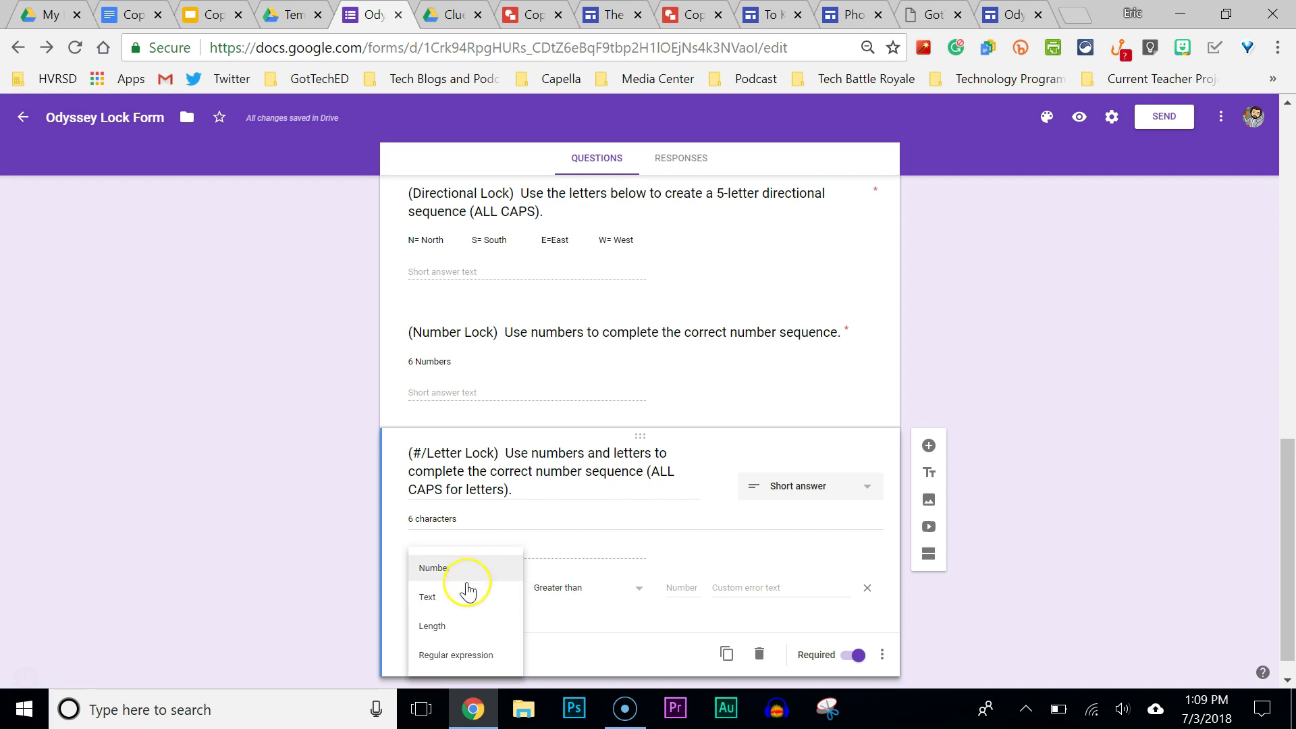
pyautogui.click(466, 595)
pyautogui.click(652, 594)
pyautogui.write('1A2B3C')
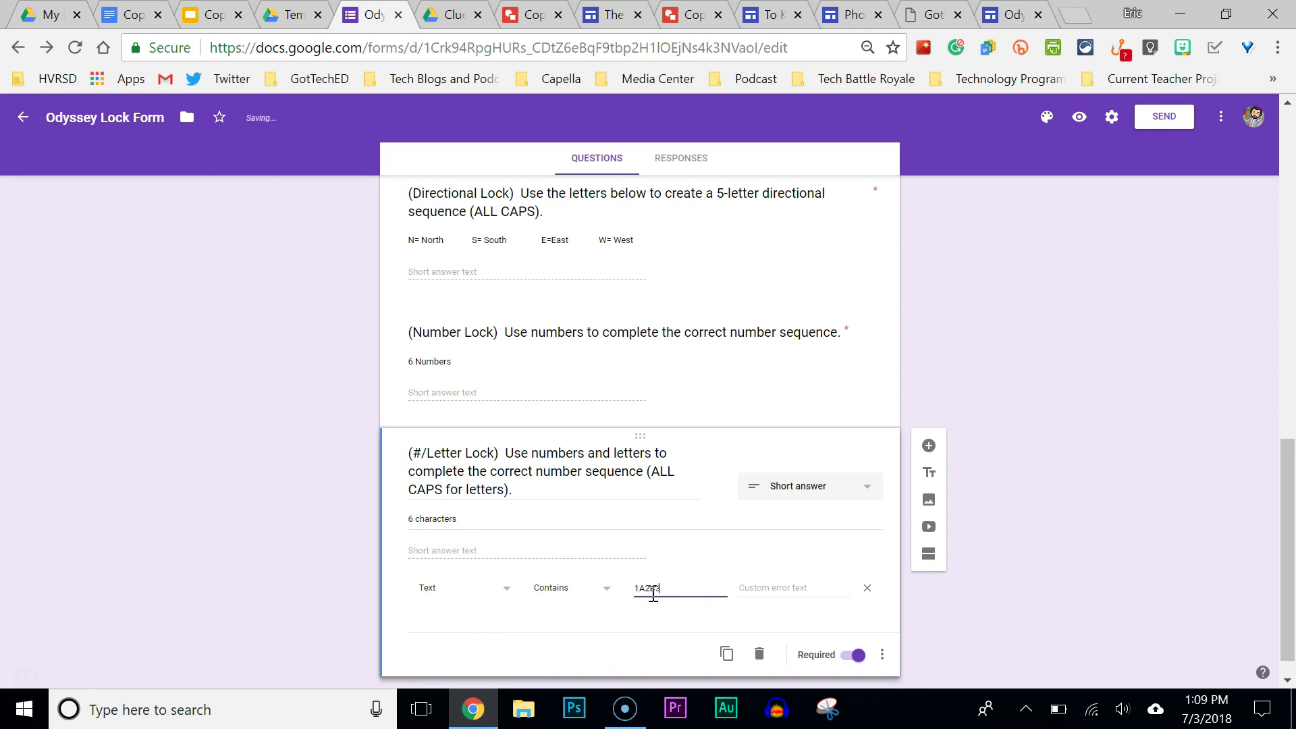
pyautogui.click(769, 587)
pyautogui.write('Not')
pyautogui.write(' Comp')
pyautogui.write('ect')
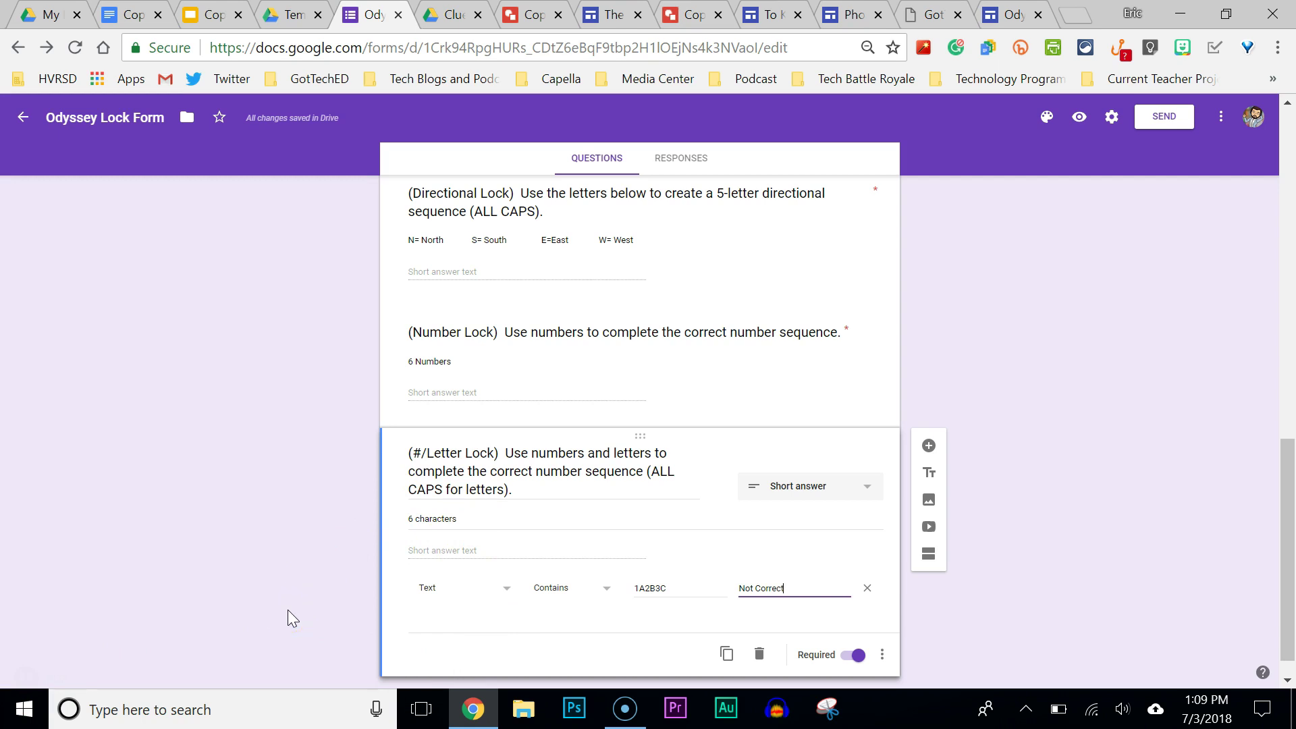
pyautogui.click(1163, 189)
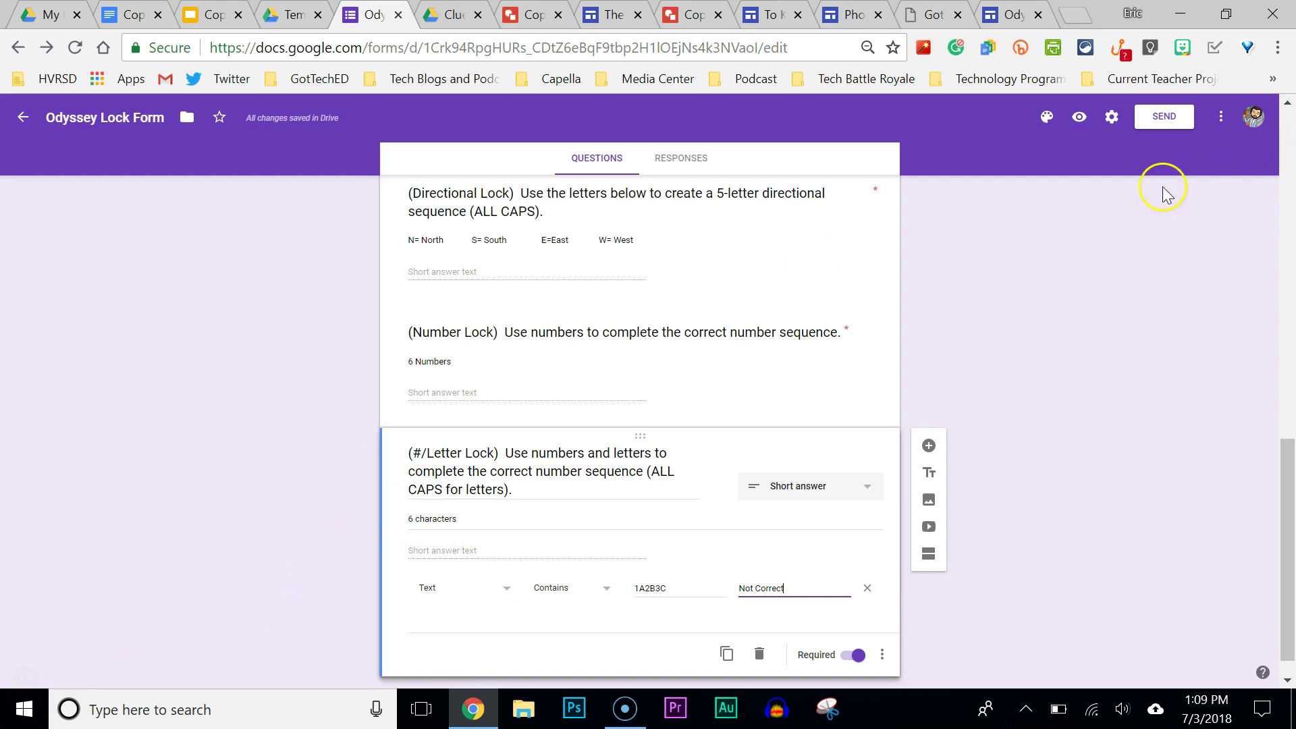